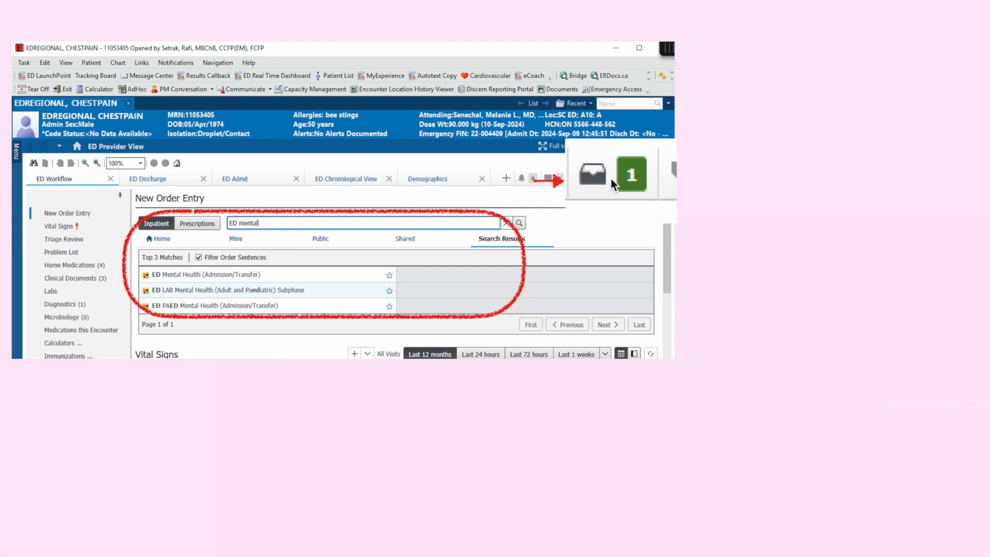
click(597, 181)
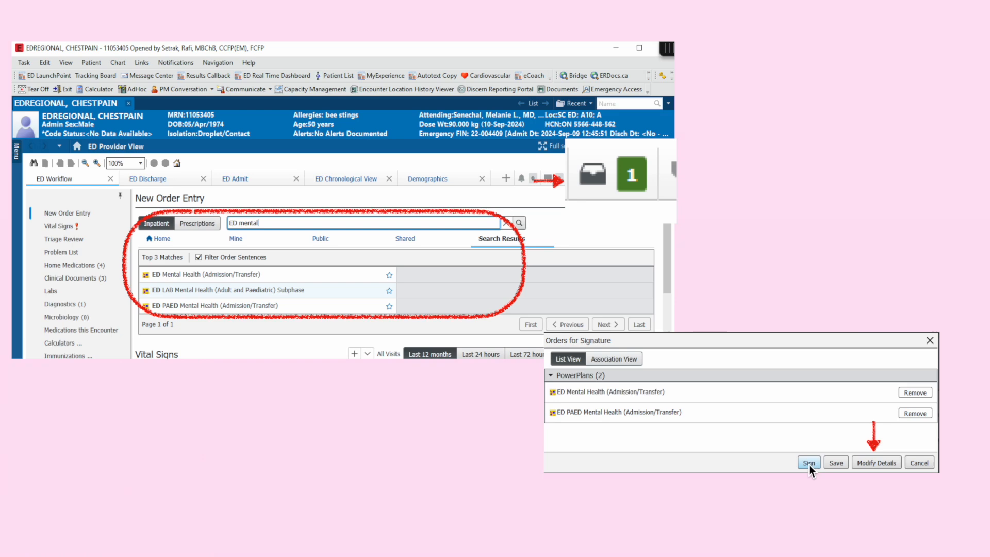
click(881, 465)
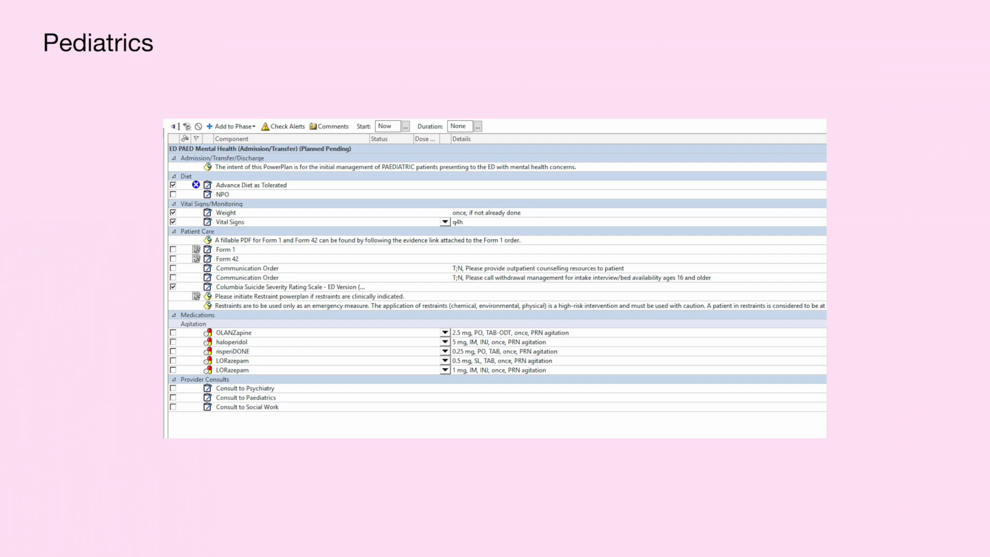
key(Right)
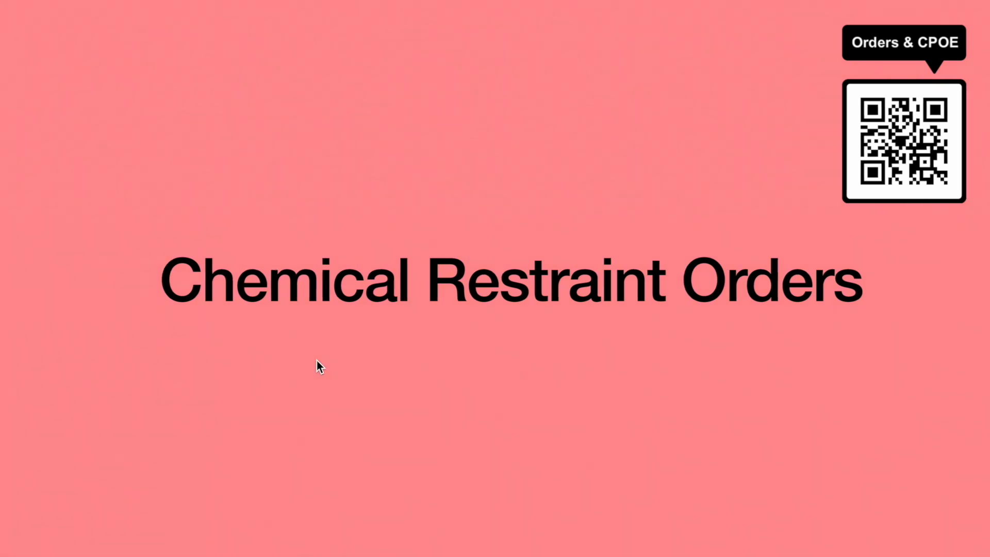
key(Right)
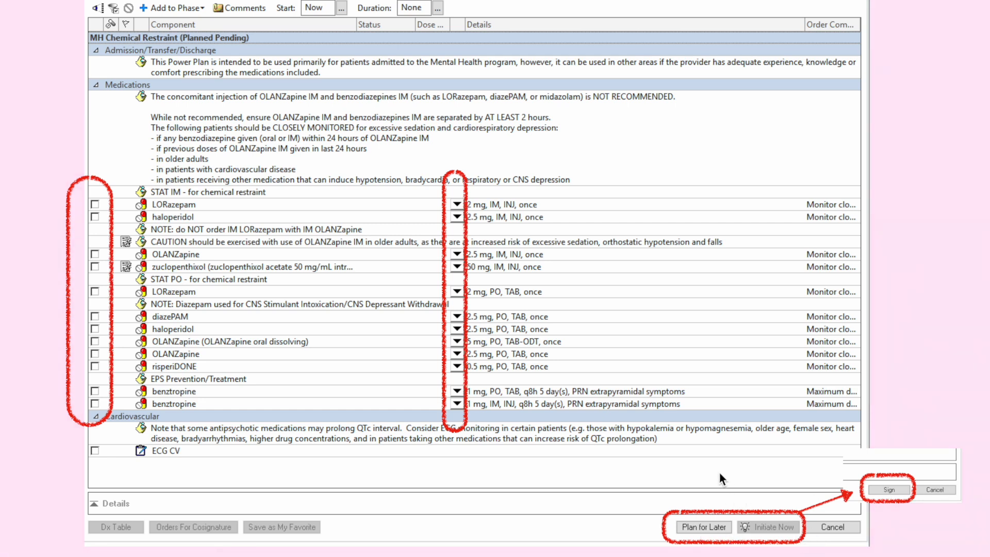
click(706, 476)
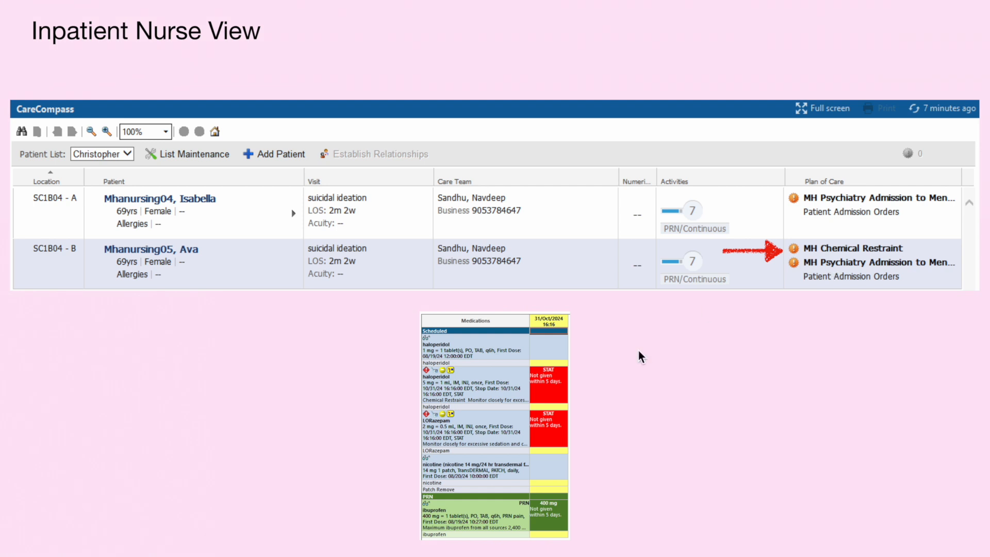
key(Right)
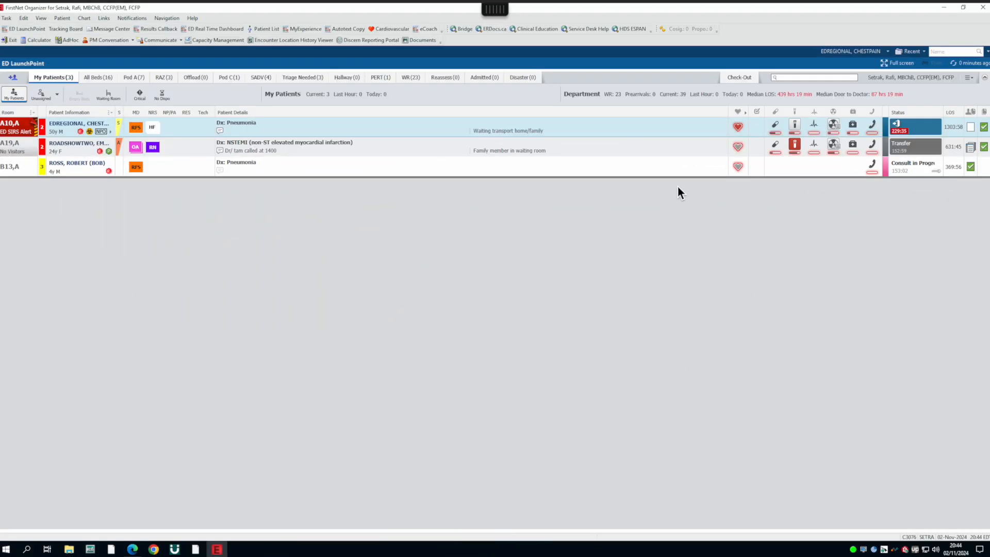
click(651, 35)
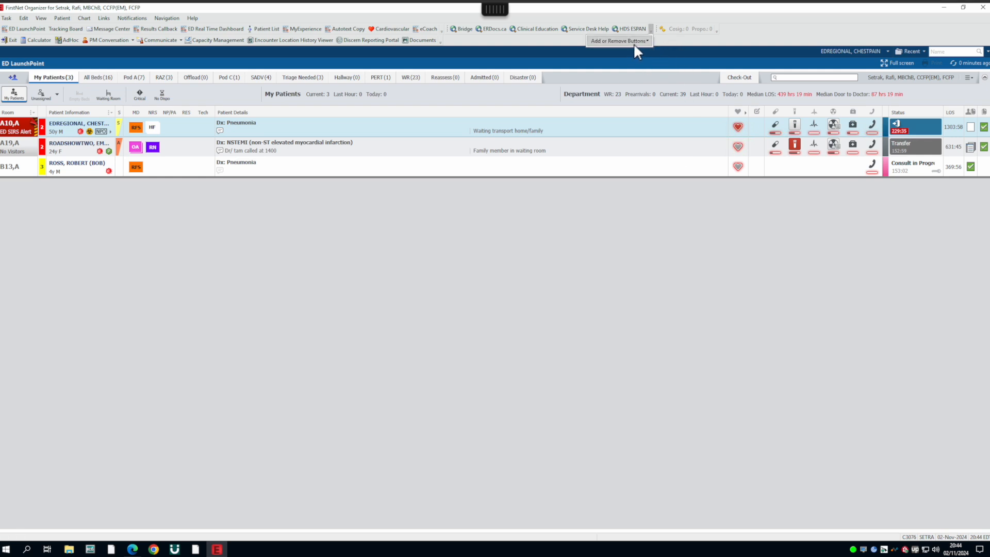
mouse_move(633, 41)
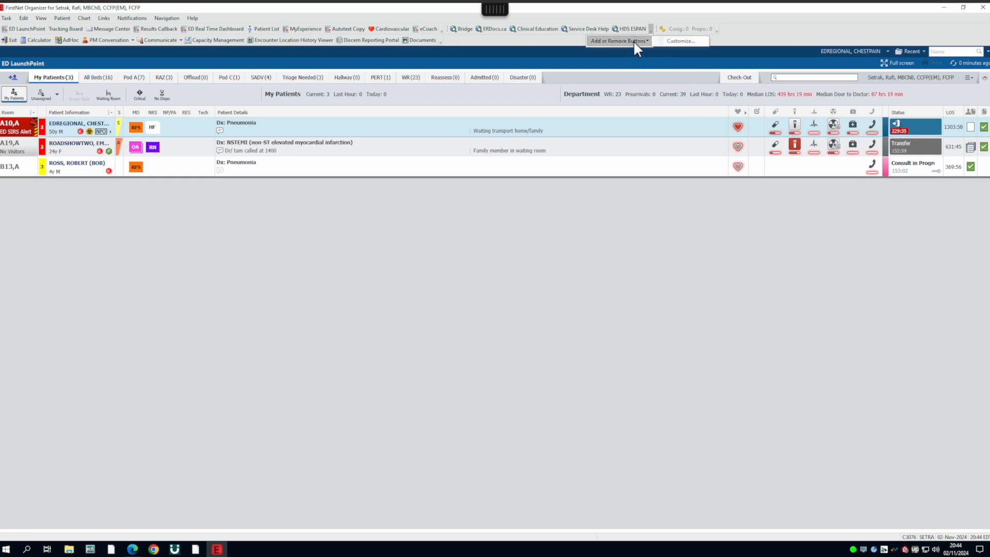
click(676, 41)
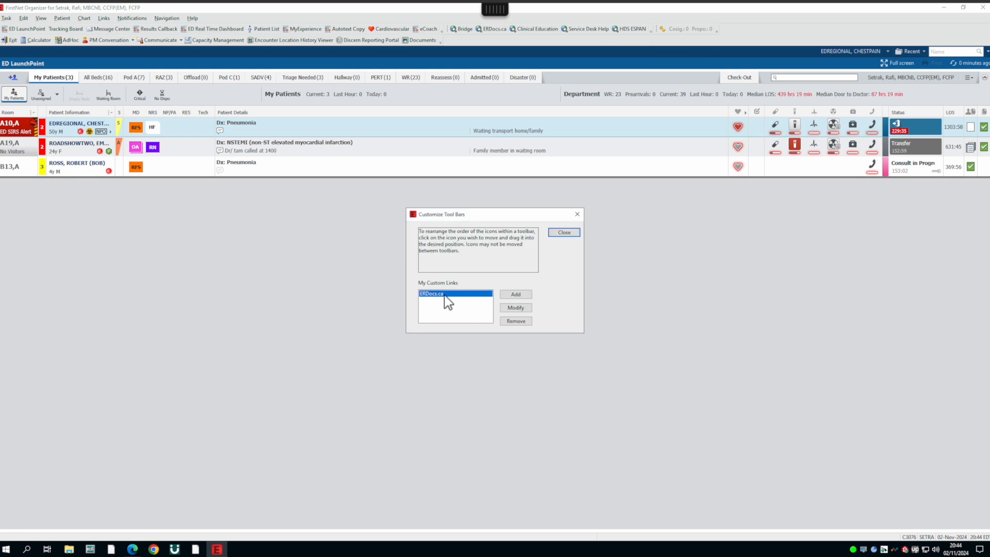
click(515, 295)
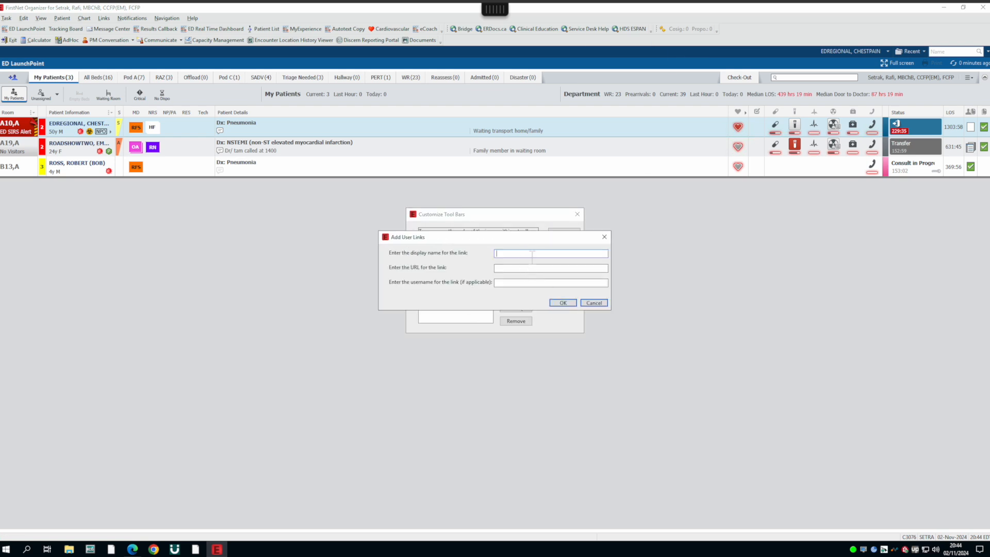
text(CNN)
click(510, 268)
text(https://cnn.com)
click(563, 303)
click(559, 234)
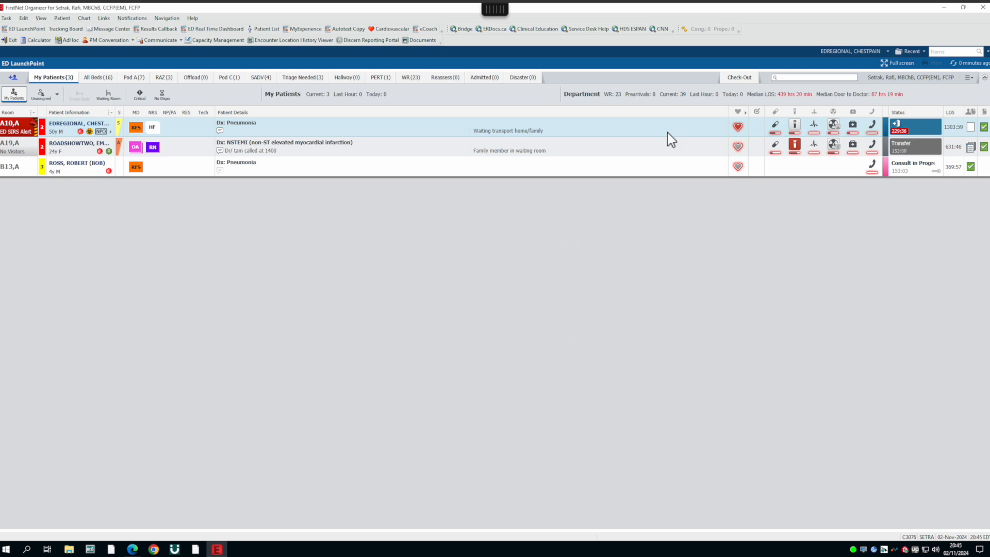
click(659, 29)
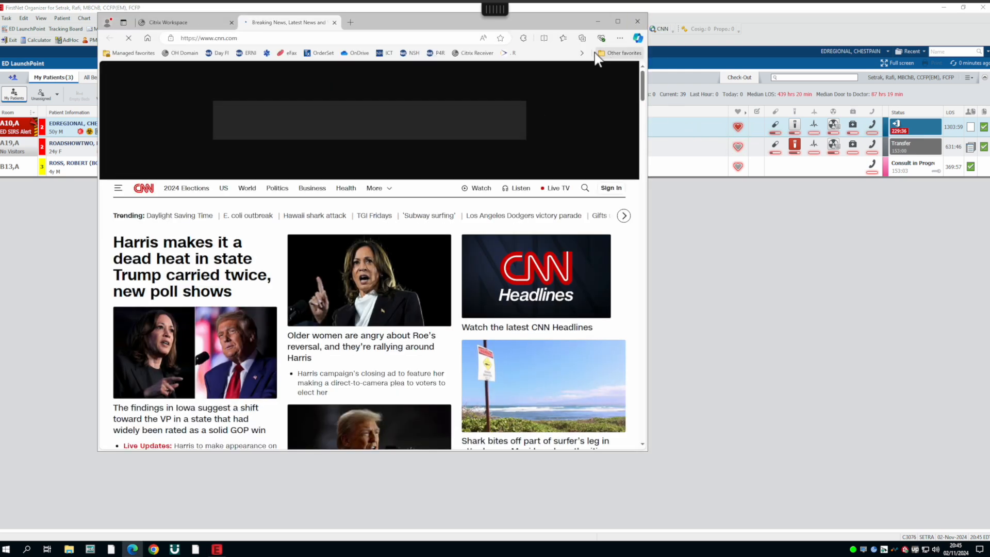
click(637, 21)
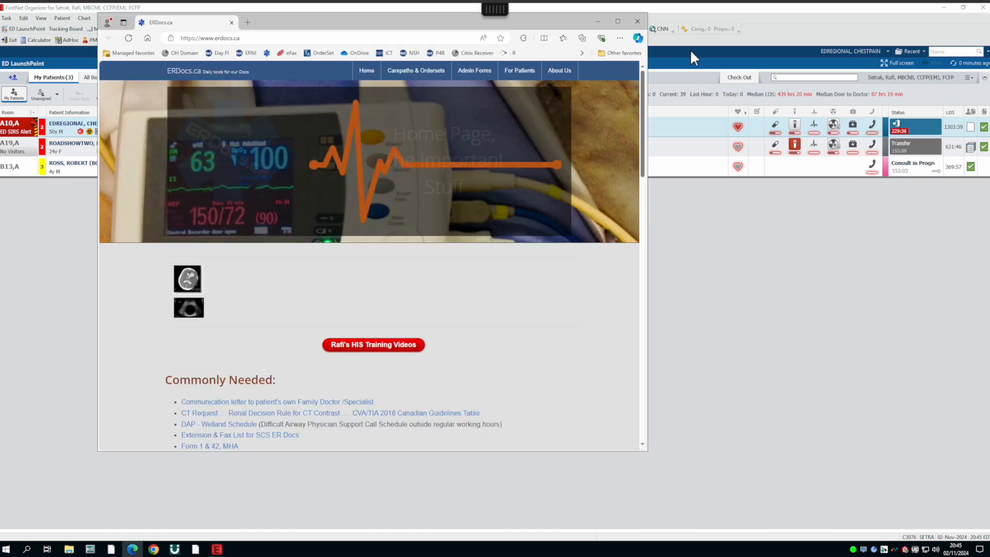
- Remove the CNN link from the custom toolbar links and finish customizing
click(672, 31)
click(694, 42)
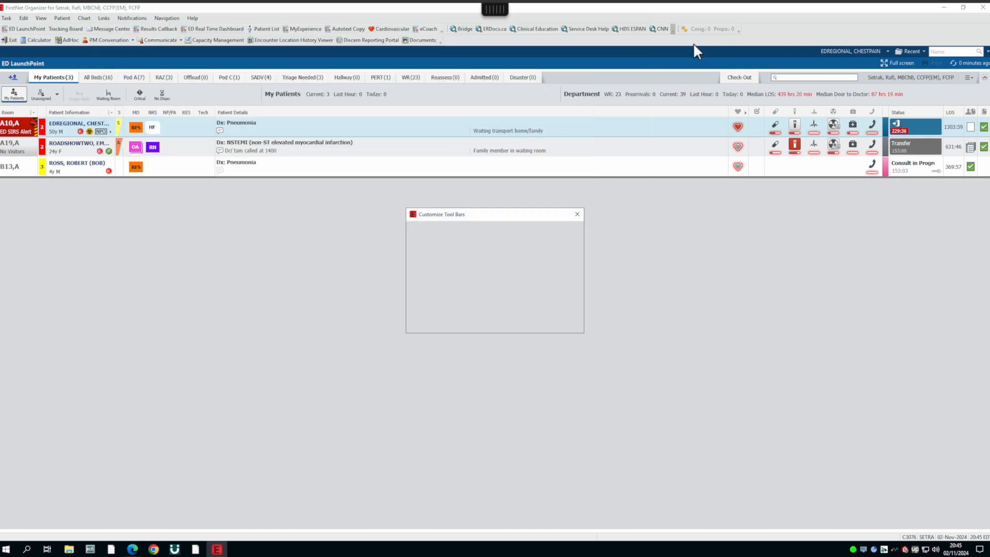
click(428, 300)
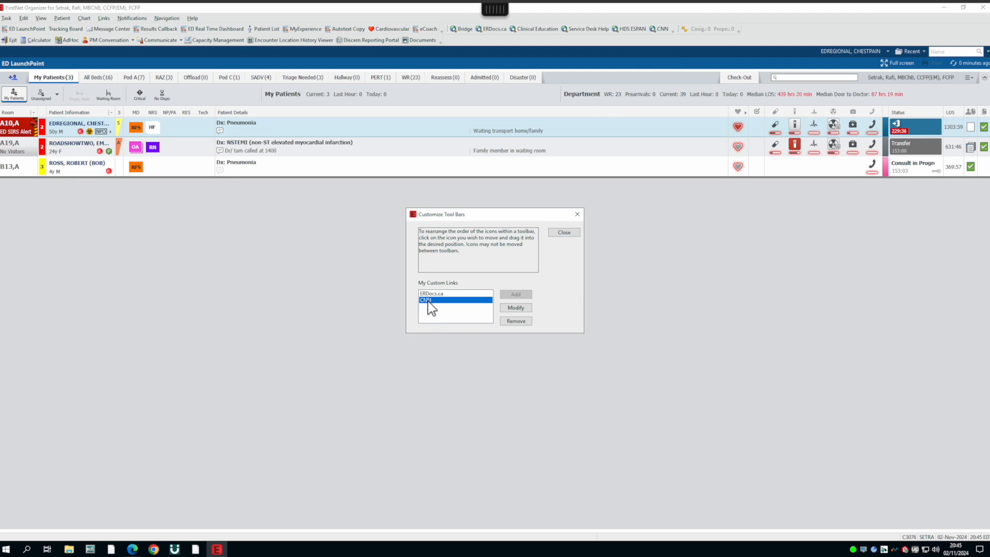
click(516, 321)
click(553, 233)
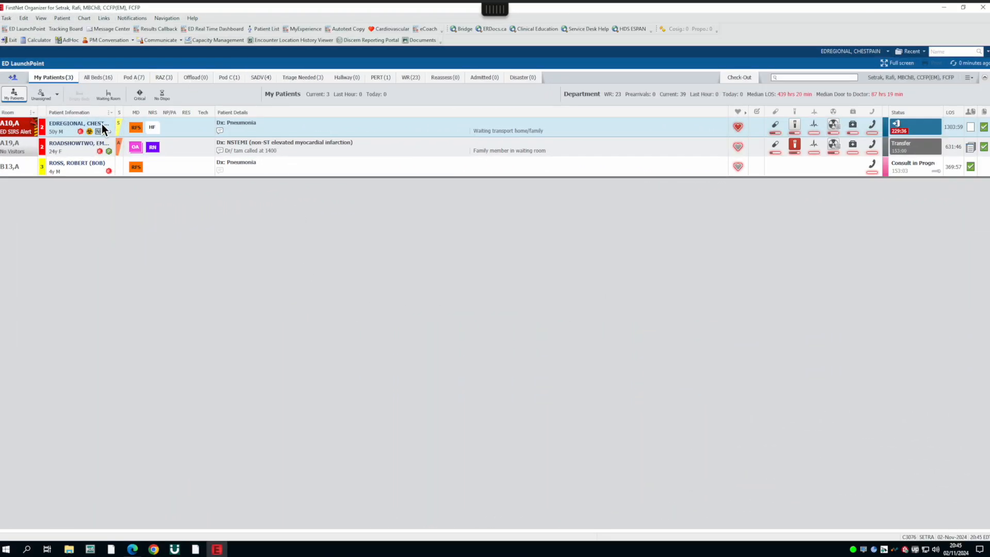
- Show the A10 patient's chart side by side with the ERDocs.ca website opened in Edge
double_click(75, 125)
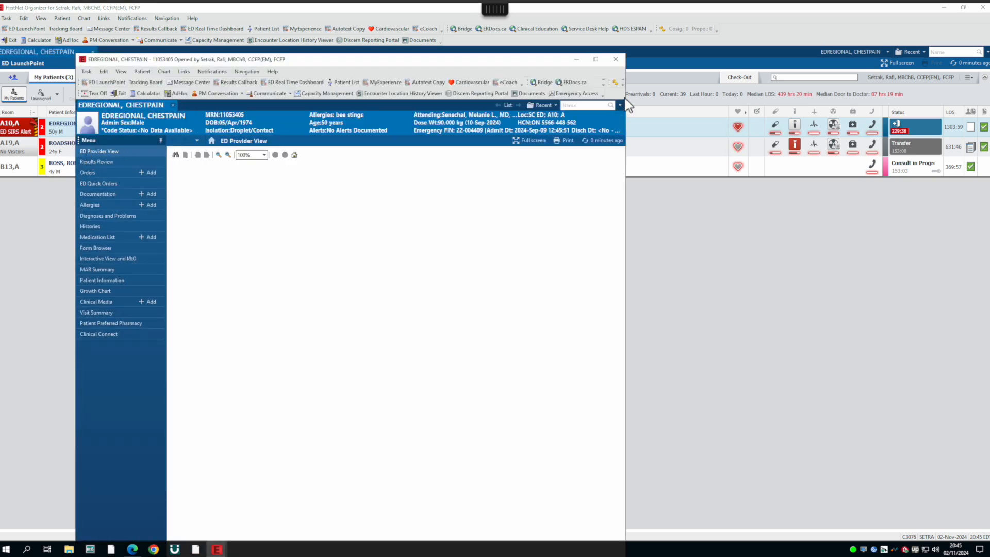
click(494, 29)
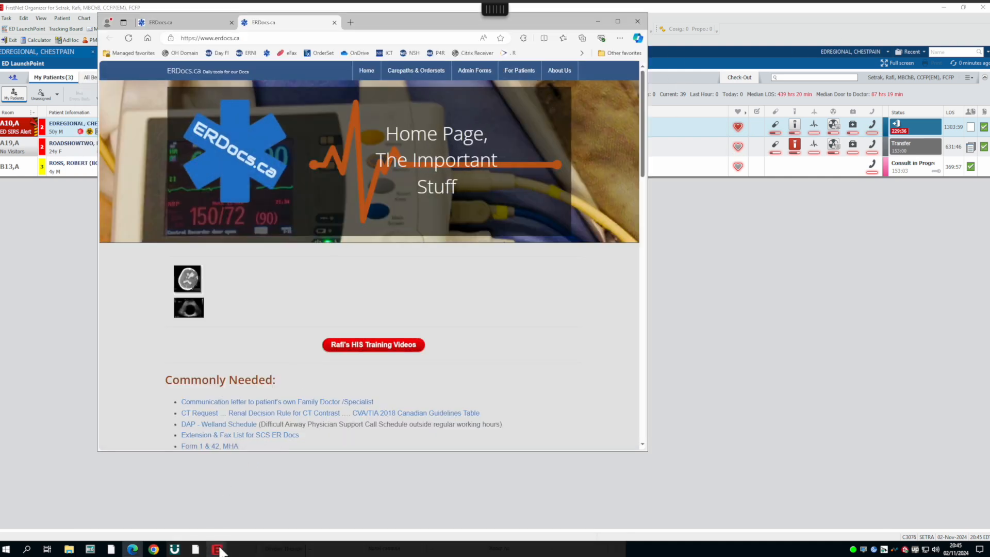
mouse_move(218, 551)
click(192, 512)
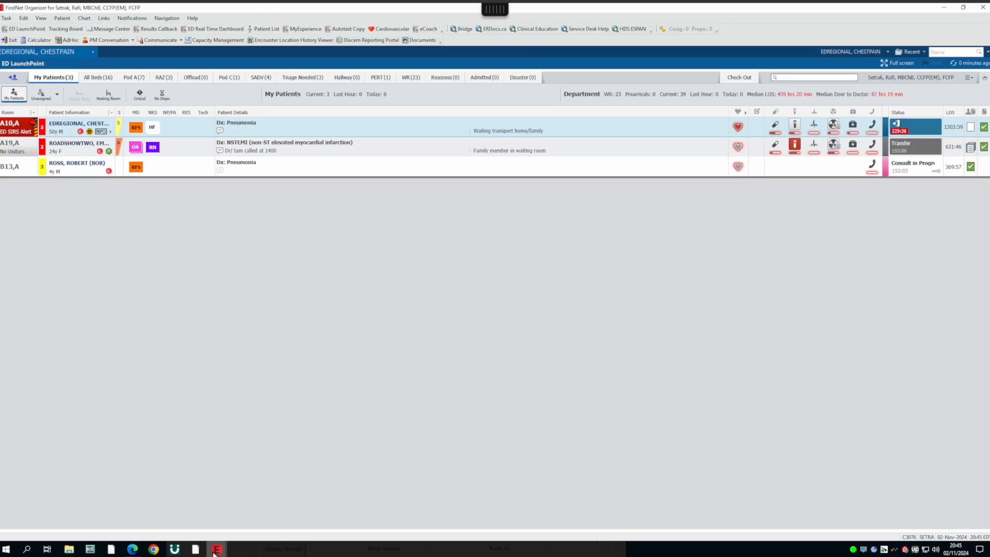
click(265, 513)
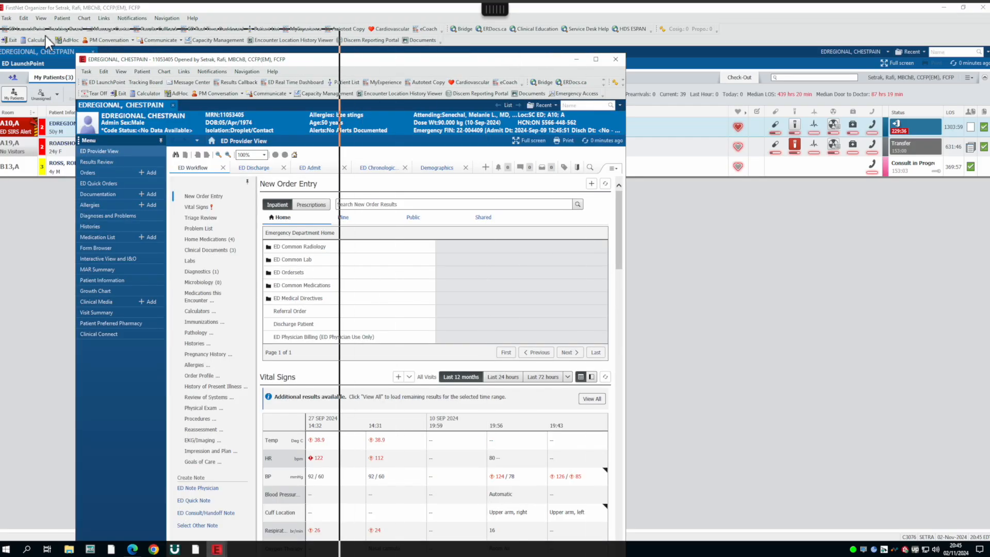
key(super+Left)
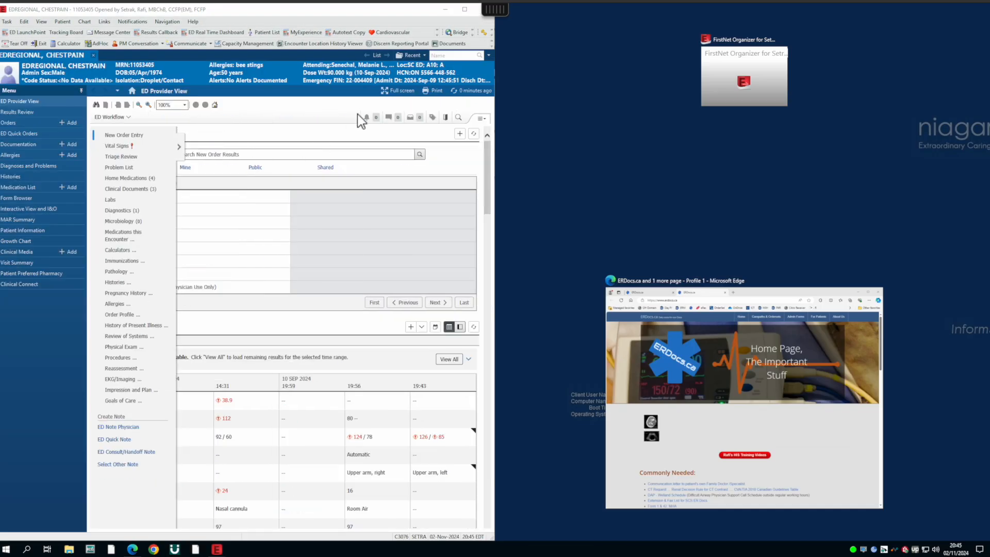
click(746, 386)
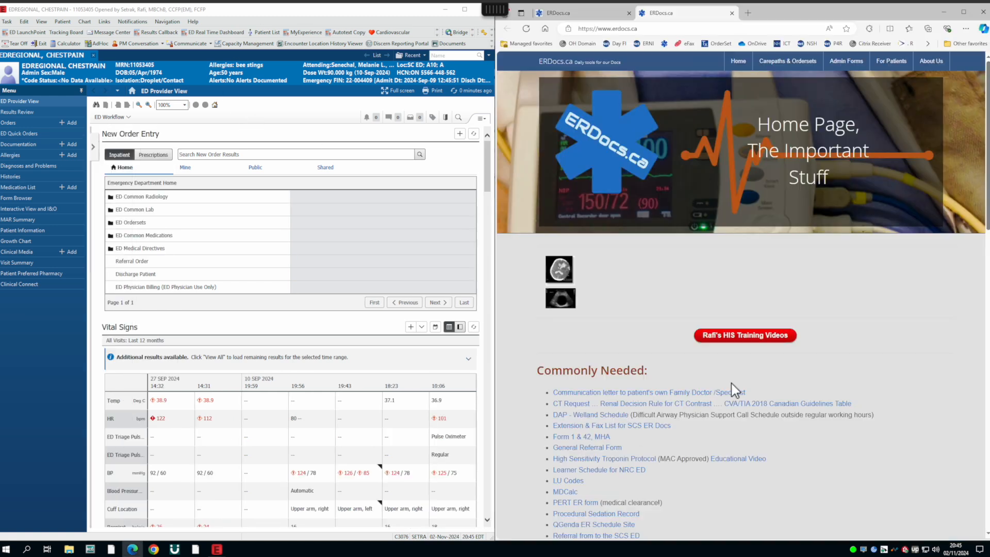
- Open the fillable Form 1 & 42, MHA from the commonly needed links and bring up Form 1
scroll(863, 90, down, 1)
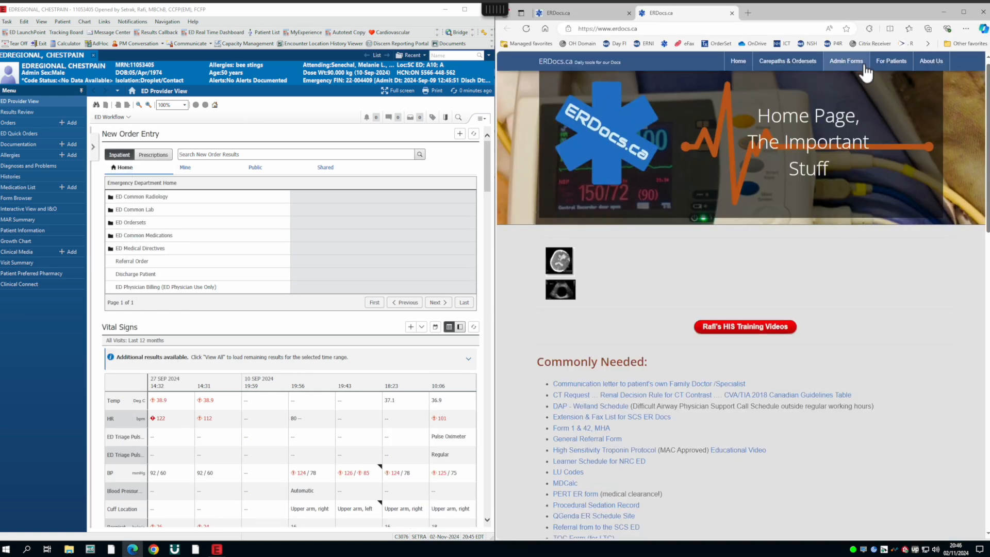
scroll(672, 424, down, 1)
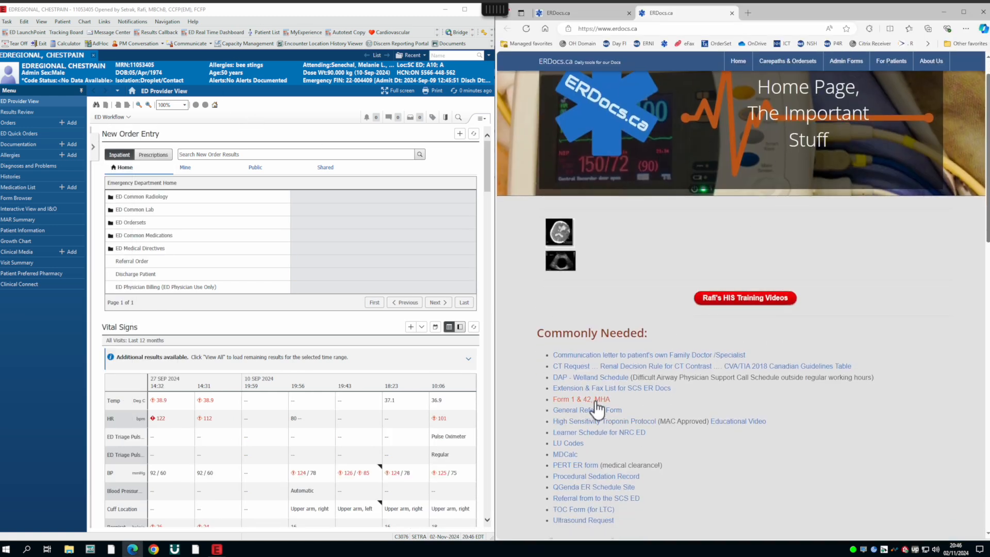
click(597, 399)
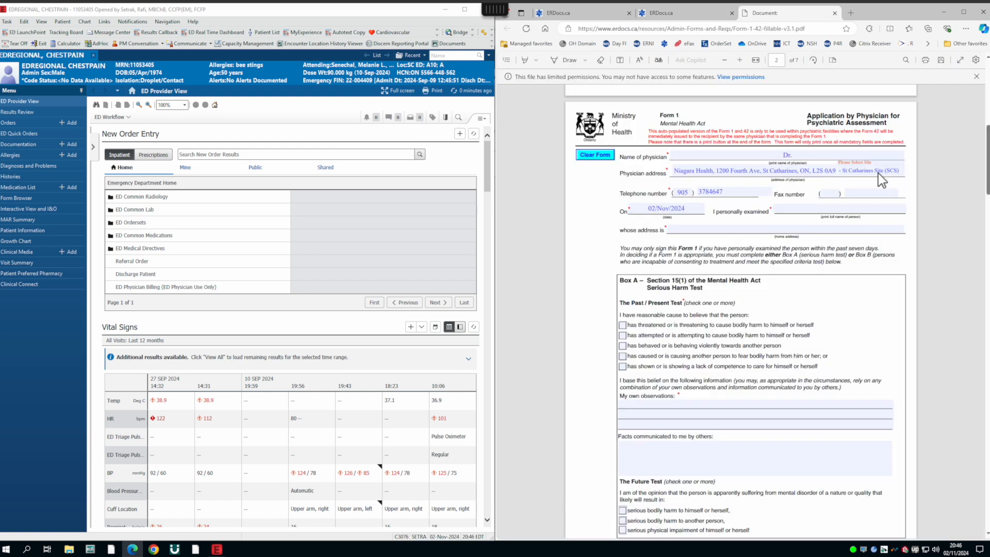
scroll(881, 181, down, 1)
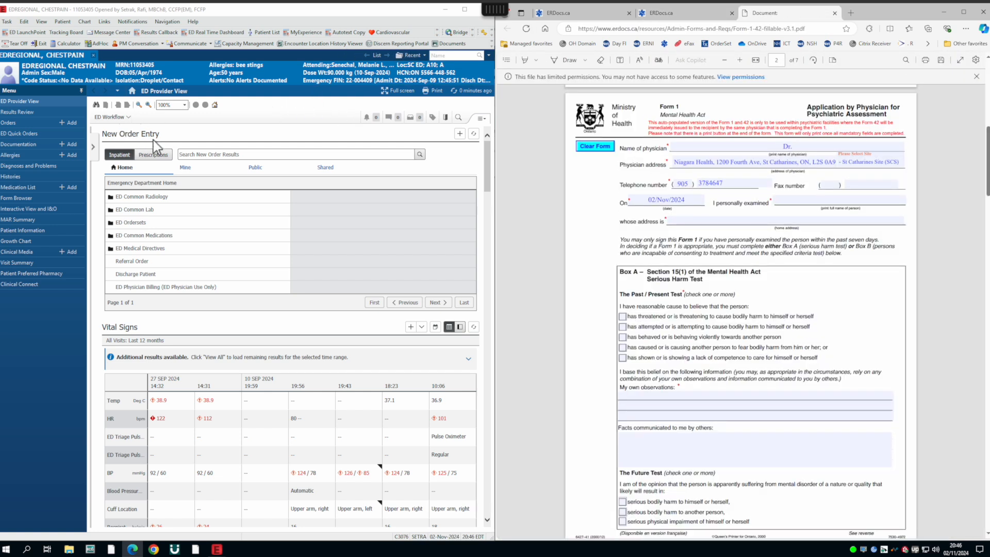
- Copy the patient's full name from the chart's Demographics into the "I personally examined" entry of Form 1
click(128, 117)
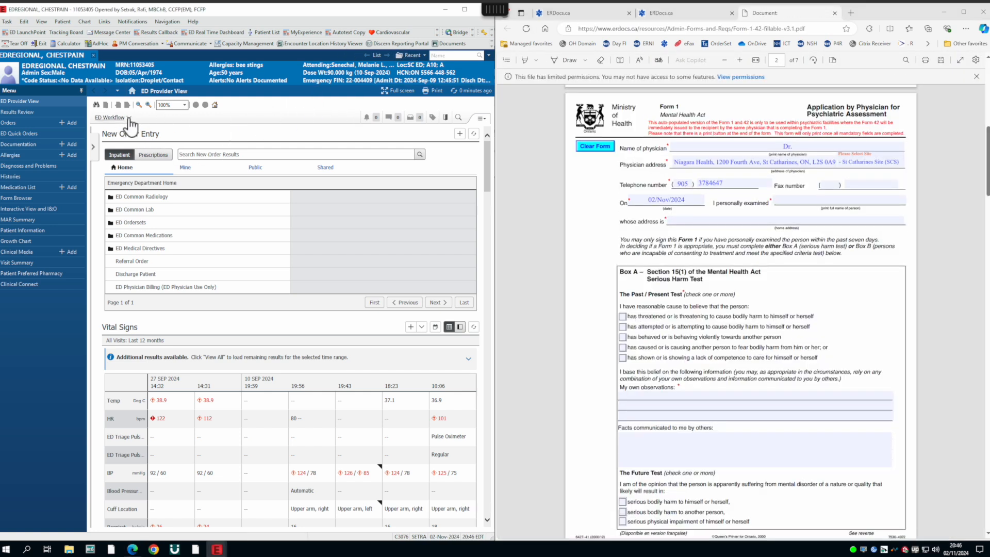
click(129, 202)
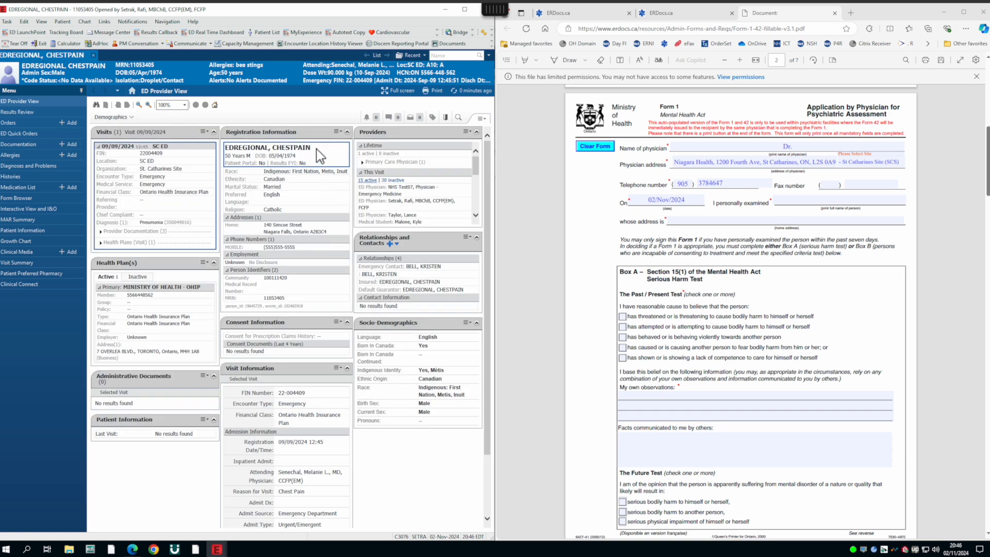
drag(314, 148, 241, 152)
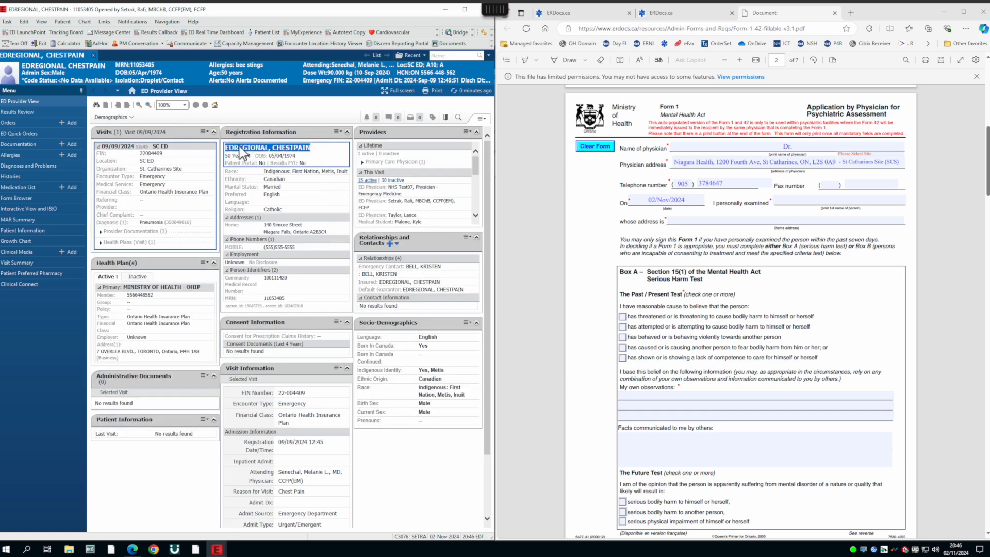
right_click(242, 153)
click(270, 172)
click(845, 201)
key(ctrl+v)
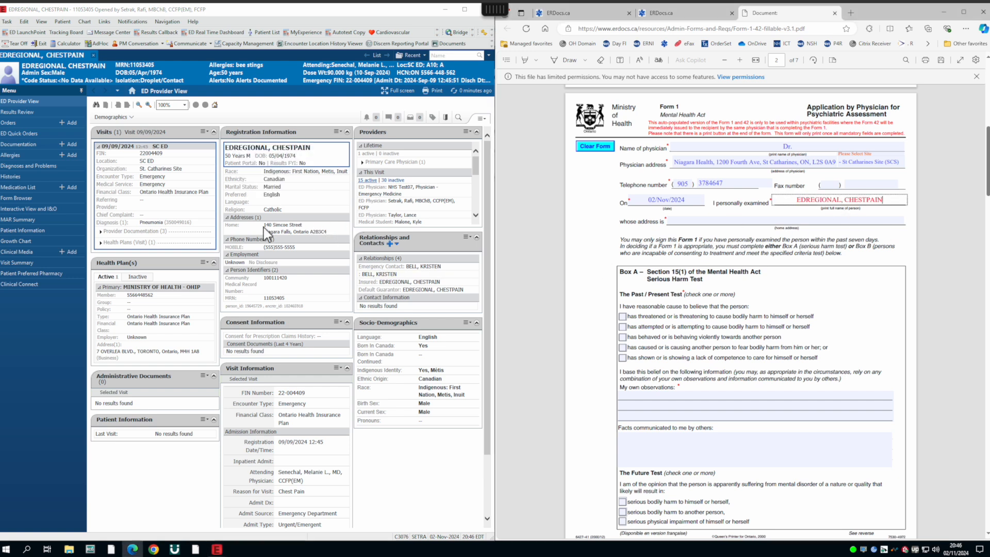
- Copy the patient's home address from the Demographics into the "whose address is" entry of Form 1
drag(263, 224, 327, 232)
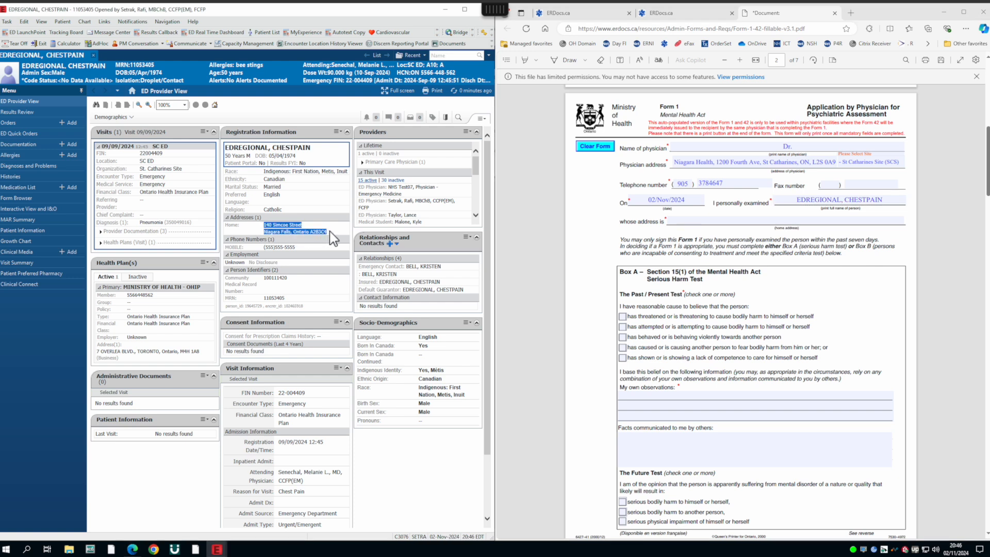
click(807, 221)
key(ctrl+v)
key(ctrl+v)
key(ctrl+z)
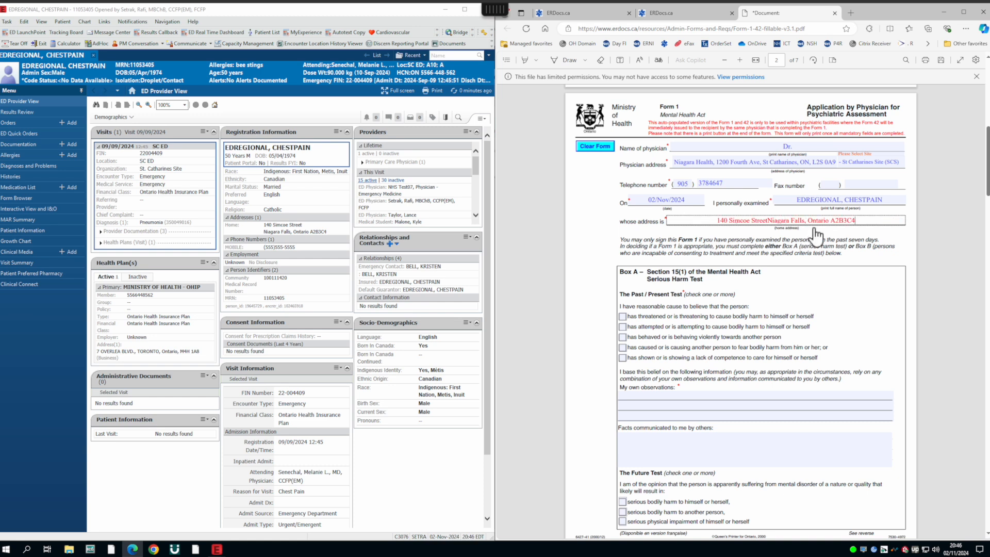
- In Box A, tick threatened self-harm and future serious bodily harm to self, entering observations "SI wiht a paln" and, on the continuation, "SI with plan 3 previous attempts"
click(622, 317)
click(658, 408)
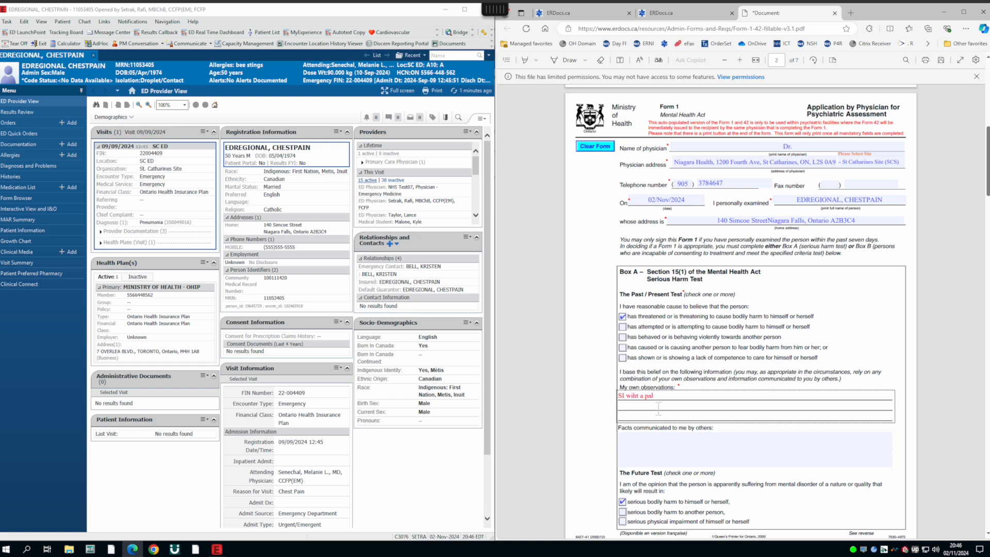
scroll(670, 402, down, 5)
click(697, 339)
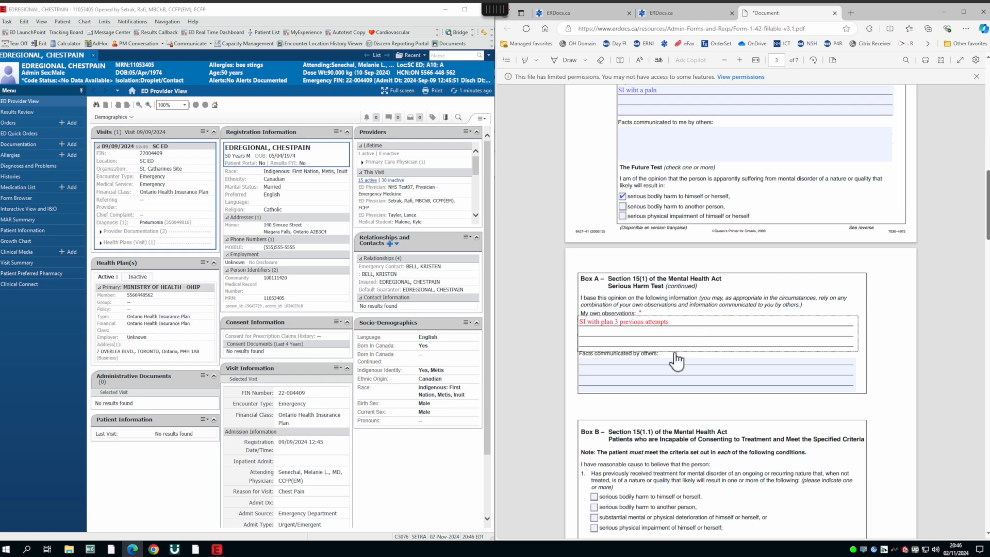
- Fill in today's time in the entry above the examining physician's signature on Form 1
scroll(674, 350, down, 2)
scroll(370, 354, down, 1)
scroll(655, 373, down, 10)
click(844, 373)
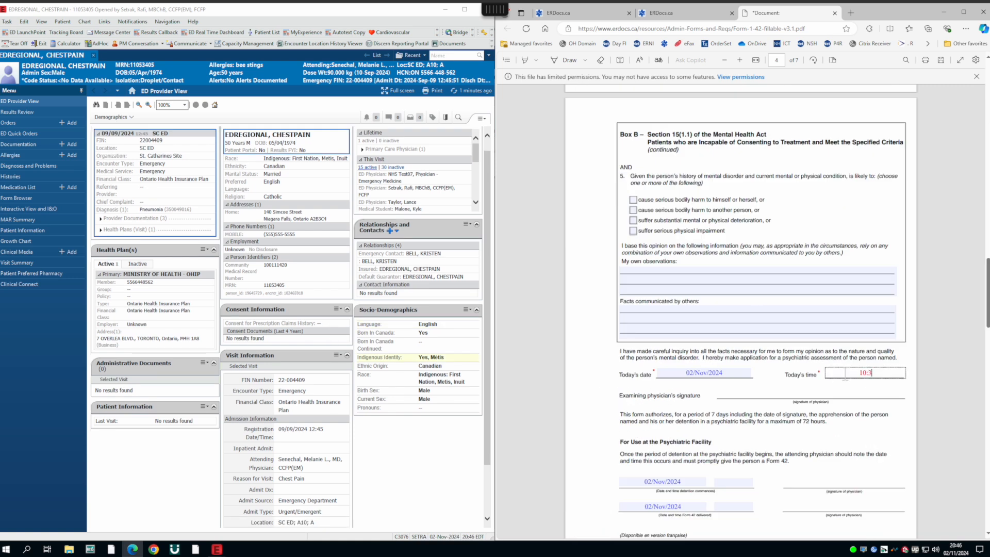
- On the PERT / Psychiatric Patient Assessment Form, tick vital signs normal, interim orders completed, and SCS: Stable for transfer to PERT
scroll(806, 355, up, 20)
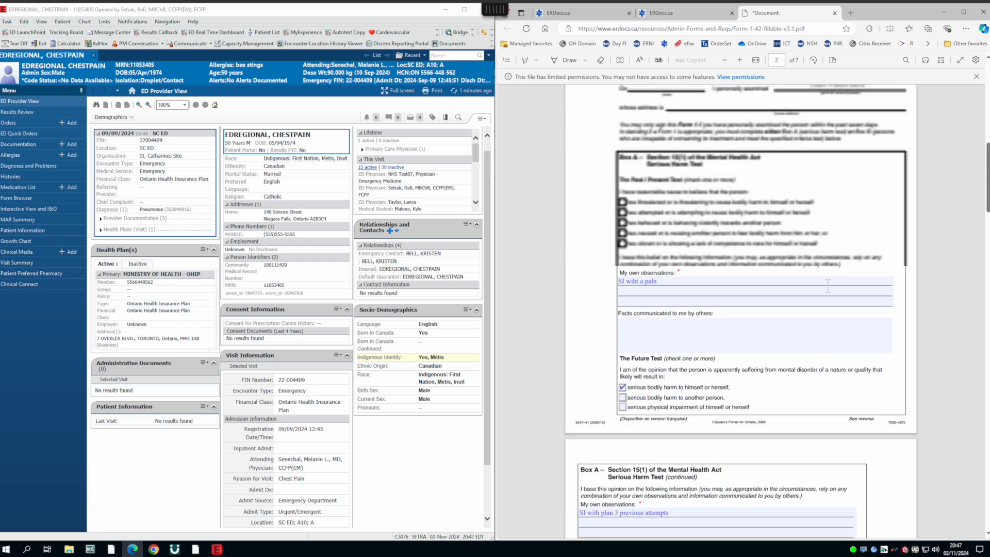
click(882, 180)
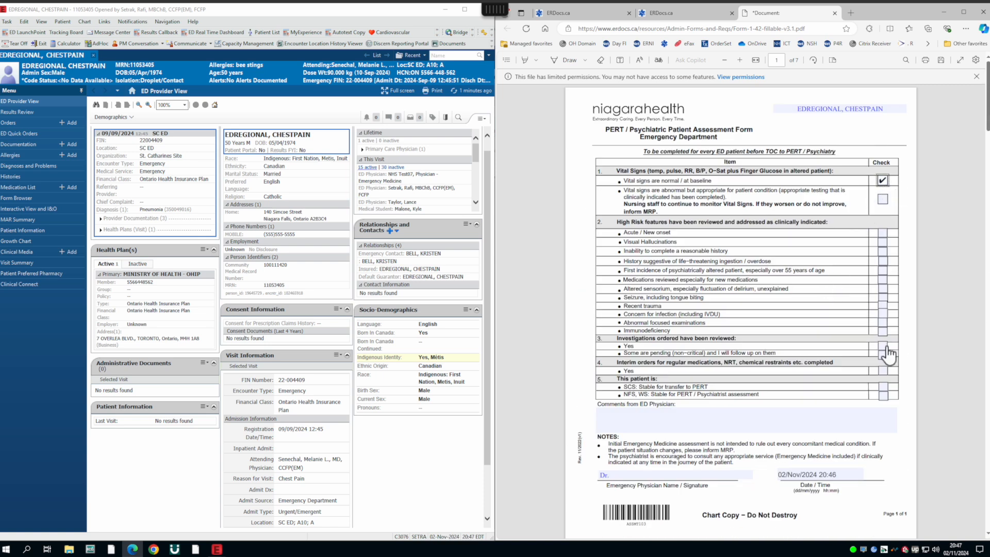
click(883, 371)
click(884, 387)
- Bring up the print preview of the completed document, check it, and close it without printing
scroll(774, 364, down, 7)
scroll(773, 360, down, 5)
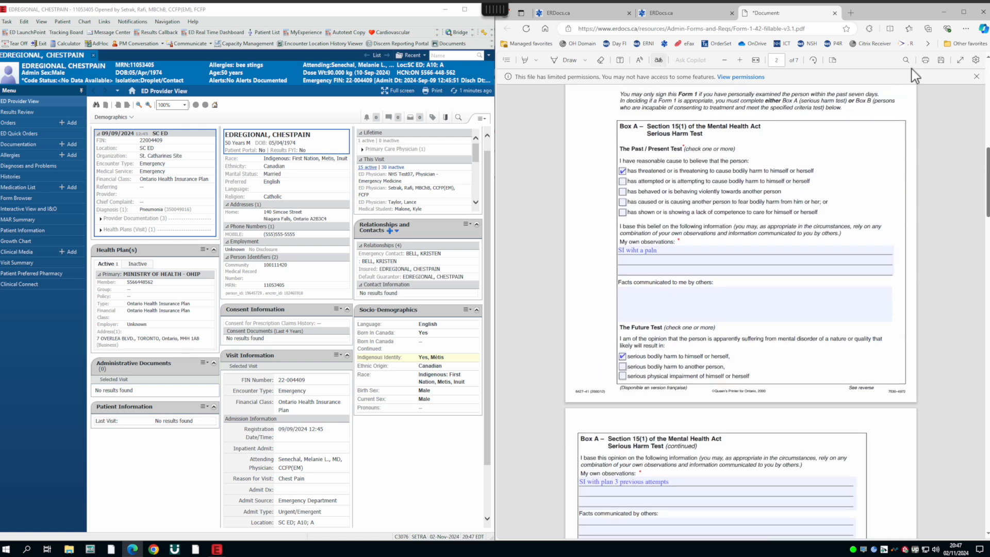
click(924, 60)
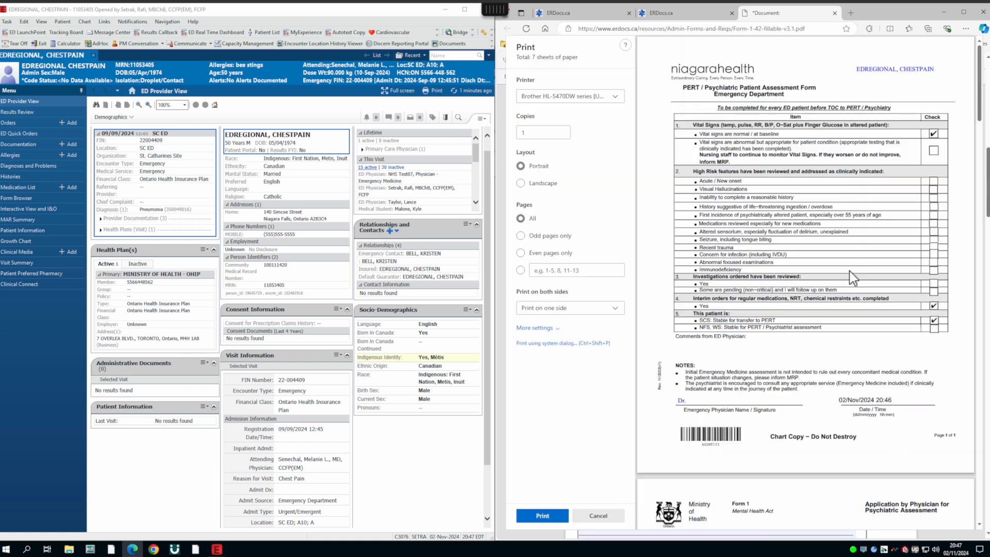
click(599, 516)
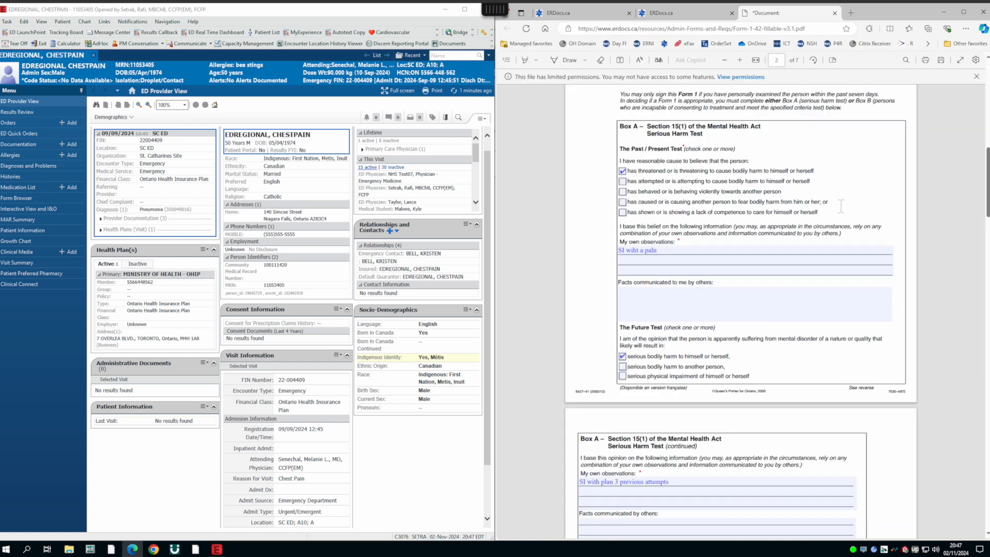
- Close the browser window with the form, leaving without saving, and close the patient's chart
click(983, 14)
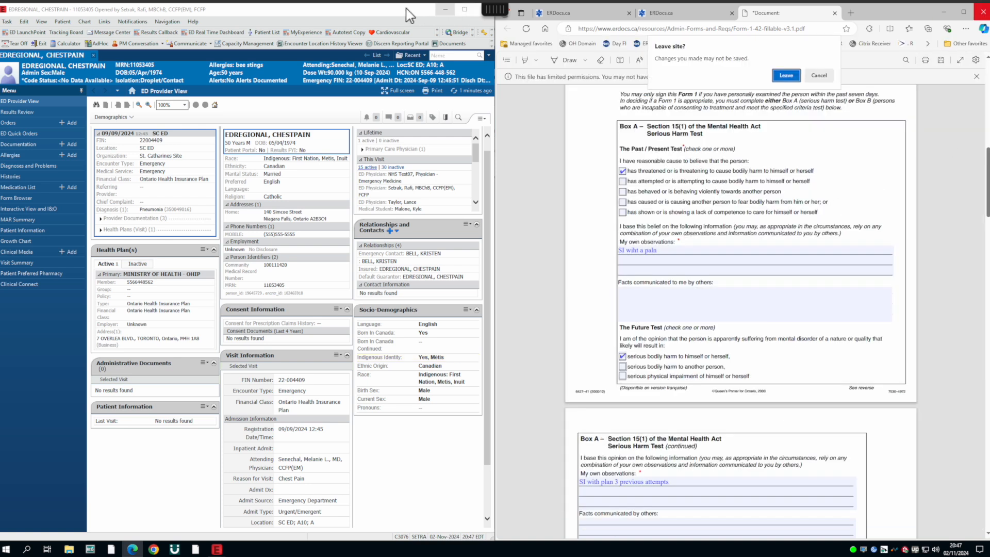
drag(413, 10, 482, 67)
click(479, 61)
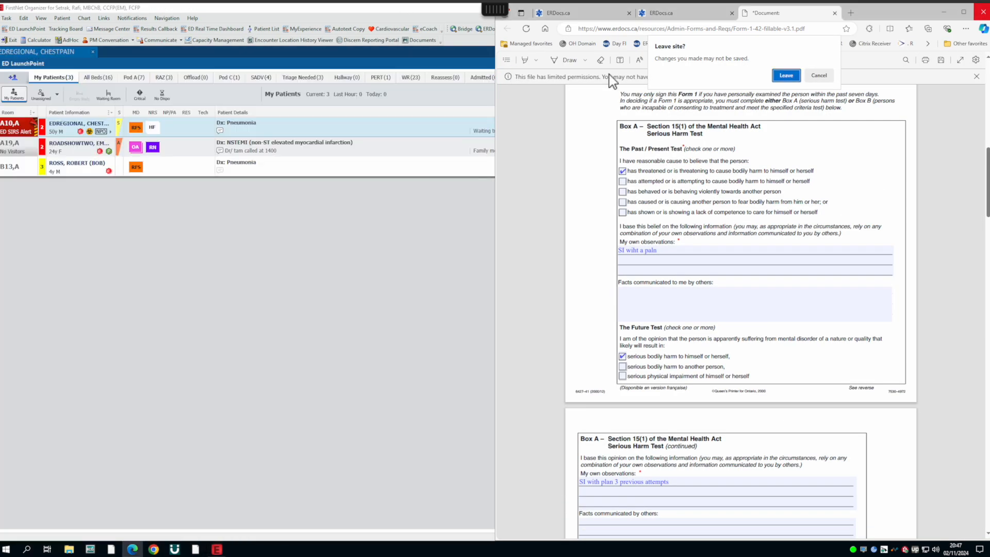
click(786, 76)
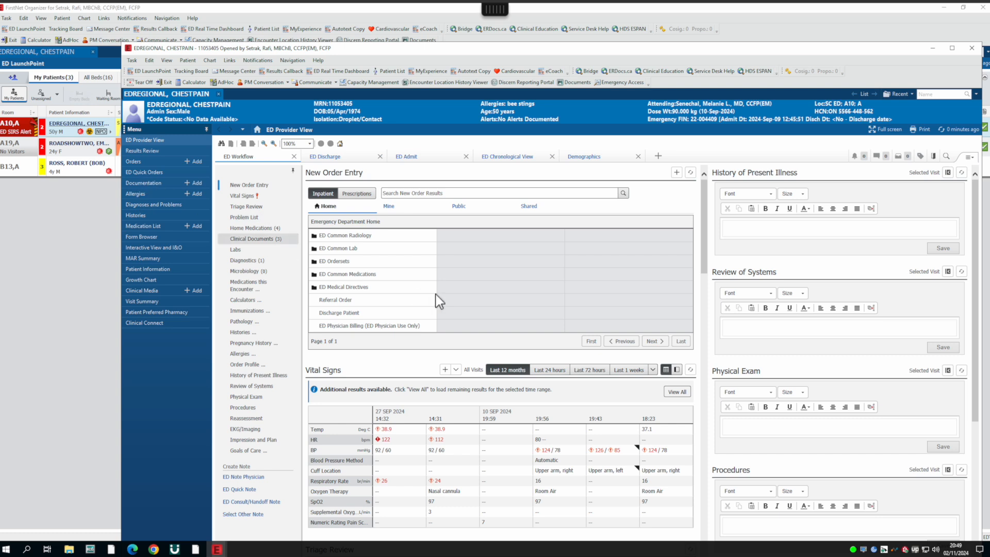
- In the patient's FirstNet chart, search new orders for "ED mental", add ED Mental Health (Admission/Transfer), and open its details for modification
click(406, 193)
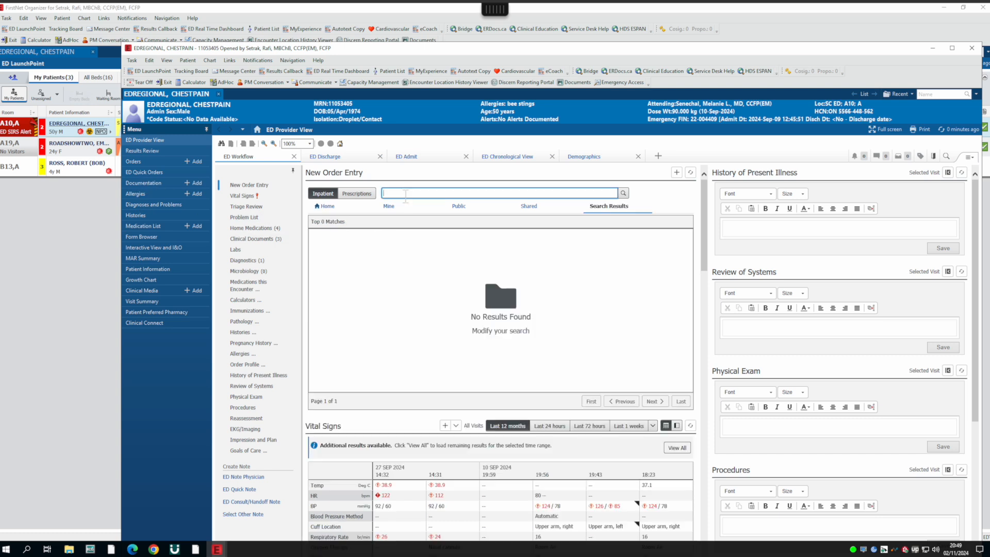
text(ED me)
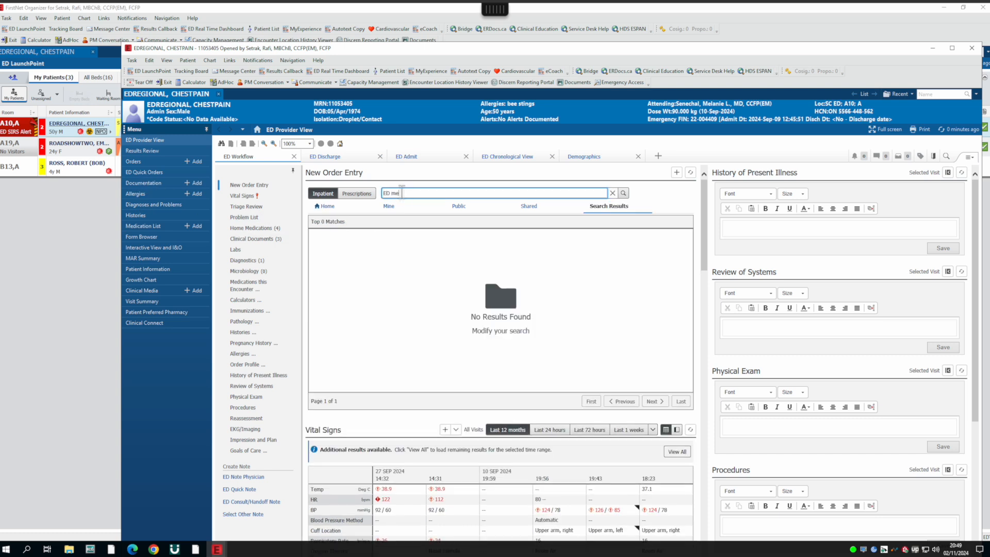
text(ntal)
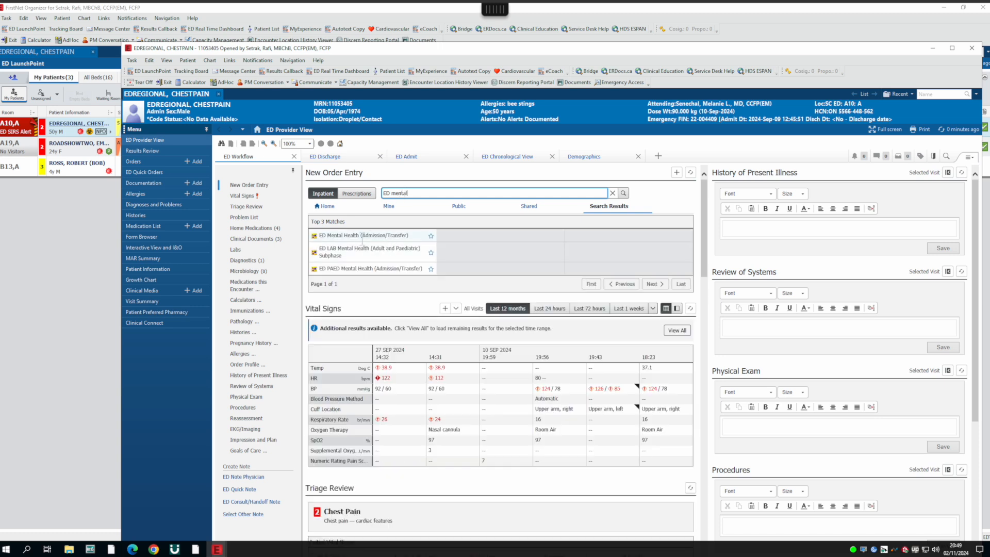
click(346, 235)
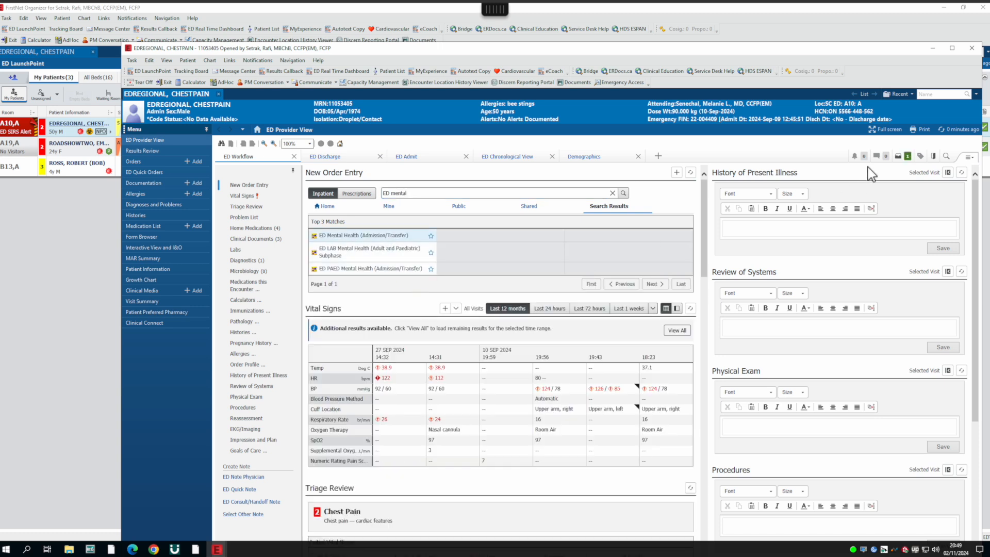
click(903, 165)
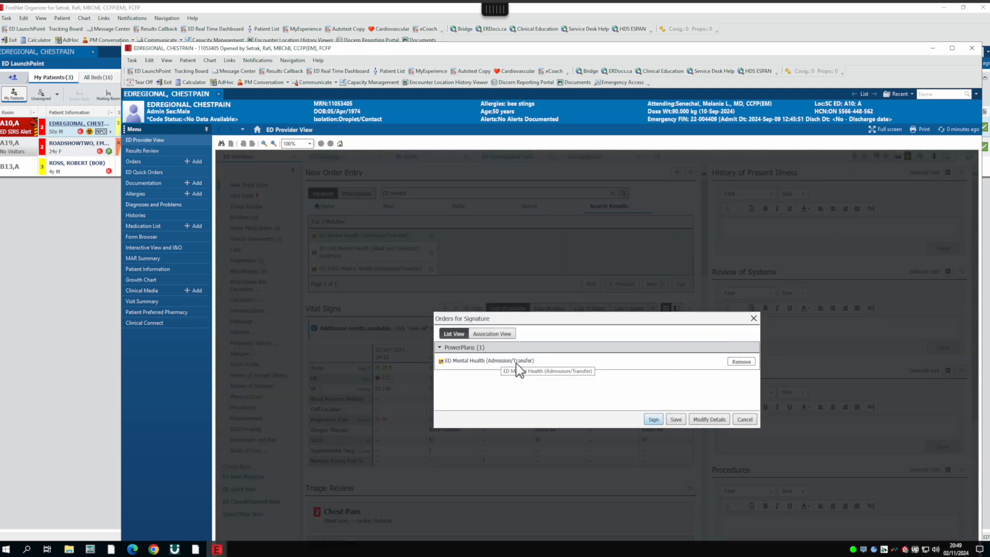
click(715, 420)
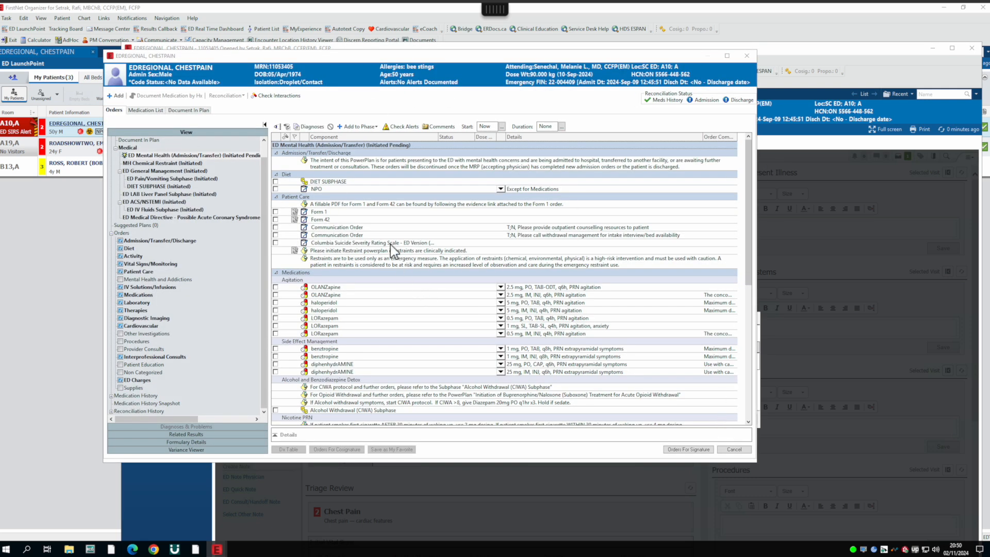
- Include the DIET SUBPHASE, Form 1 and Form 42 in the ED Mental Health PowerPlan
click(276, 182)
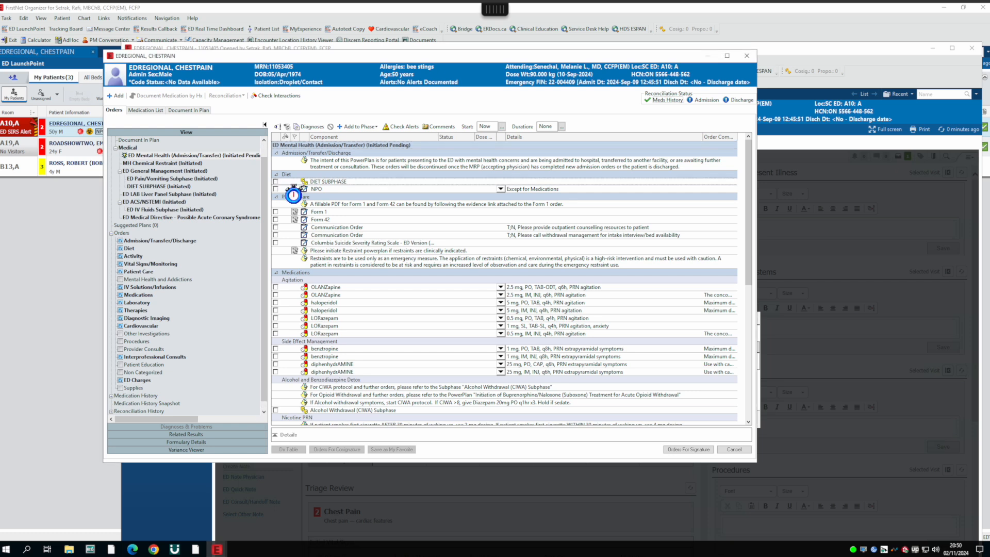
click(275, 160)
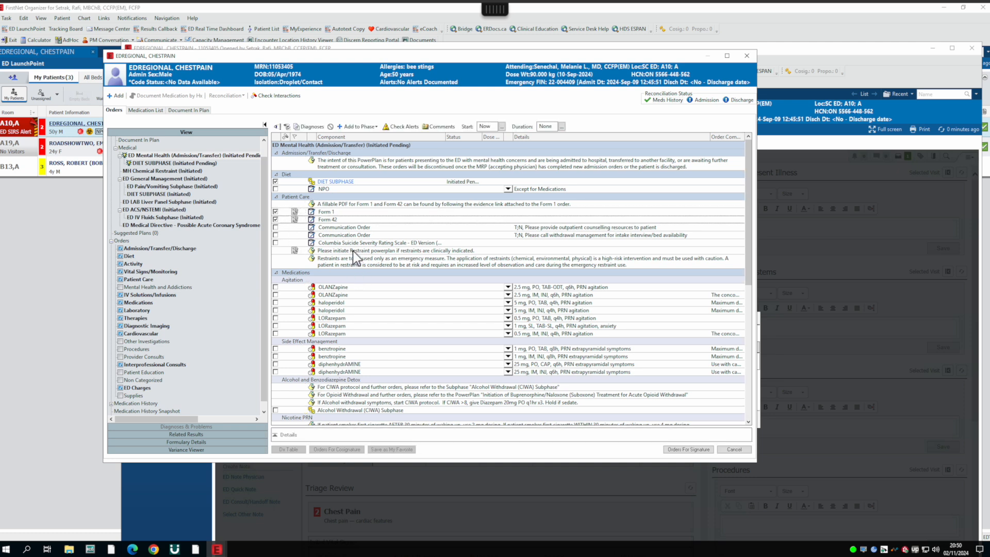
- Order oral olanzapine as 10 mg, PO, TAB-ODT, q6h, PRN agitation in the plan's Agitation medications
scroll(353, 251, down, 1)
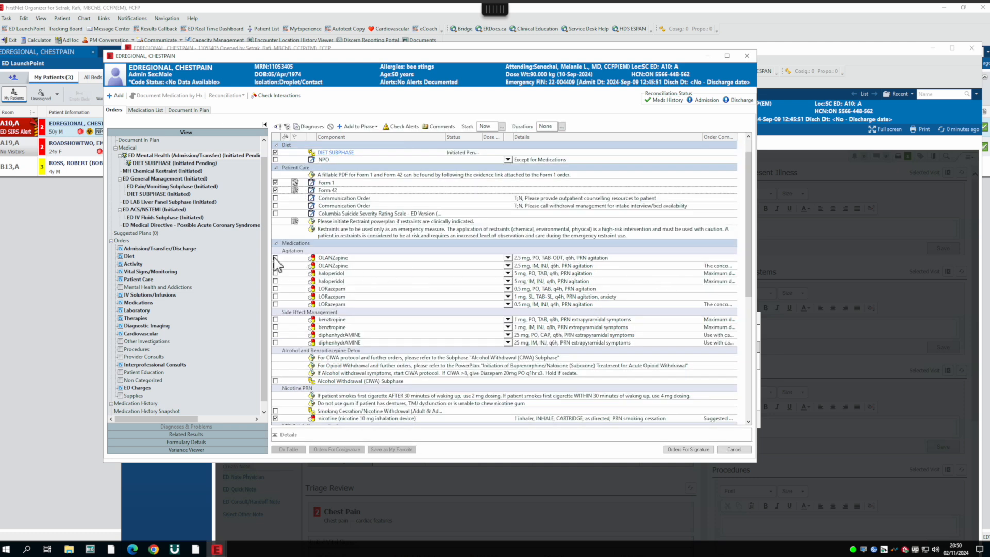
click(508, 258)
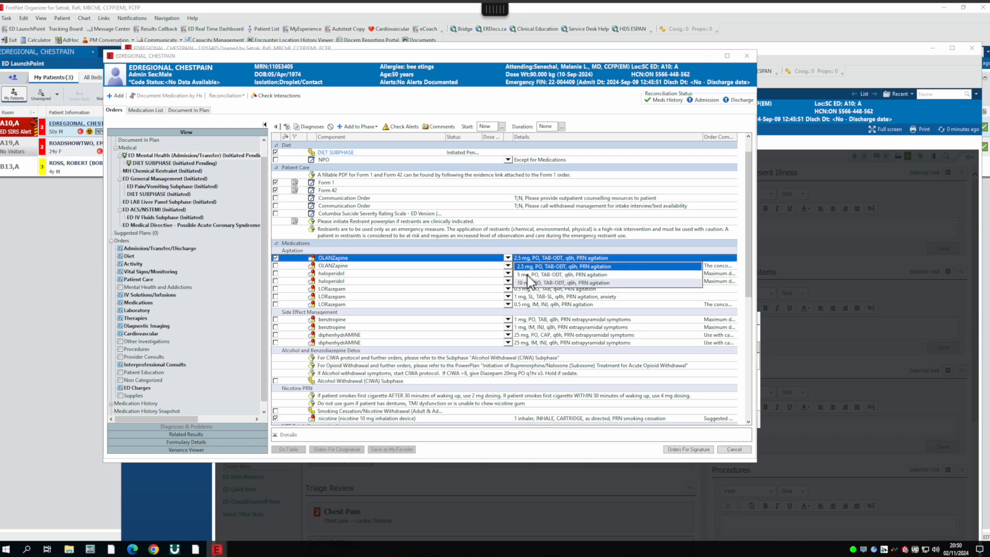
click(531, 282)
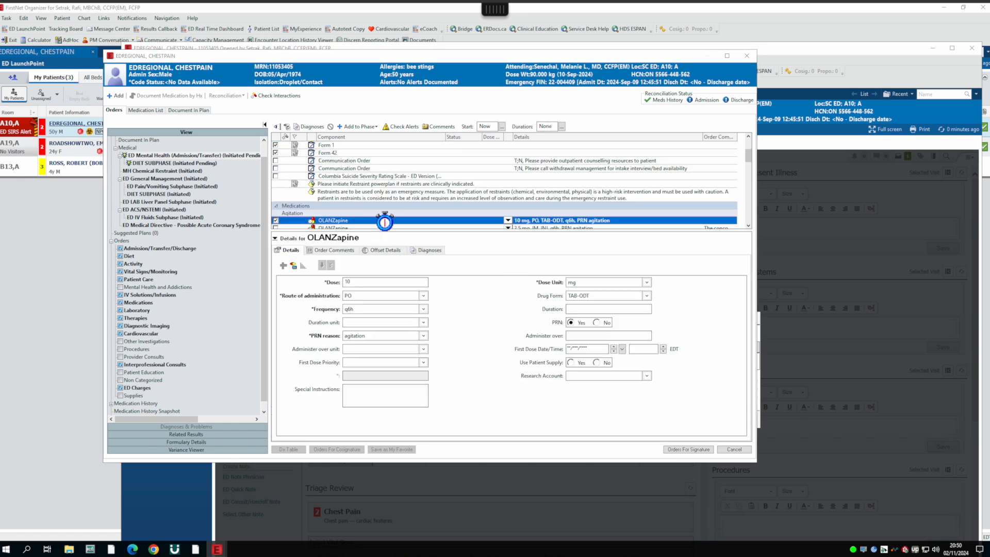
- Add lorazepam 1 mg SL q4h PRN for agitation and anxiety, and benztropine 1 mg PO q8h PRN for extrapyramidal symptoms
scroll(435, 210, down, 1)
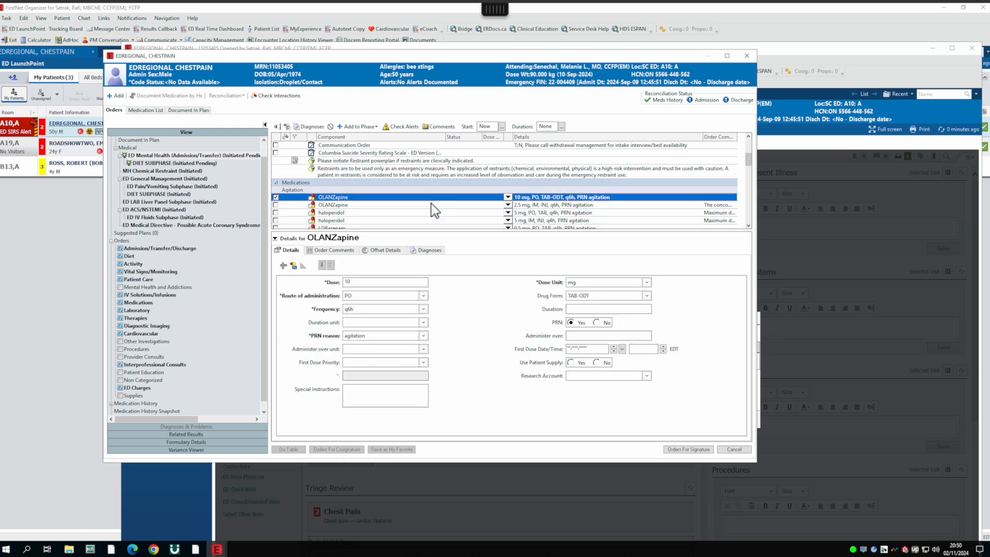
scroll(435, 210, down, 2)
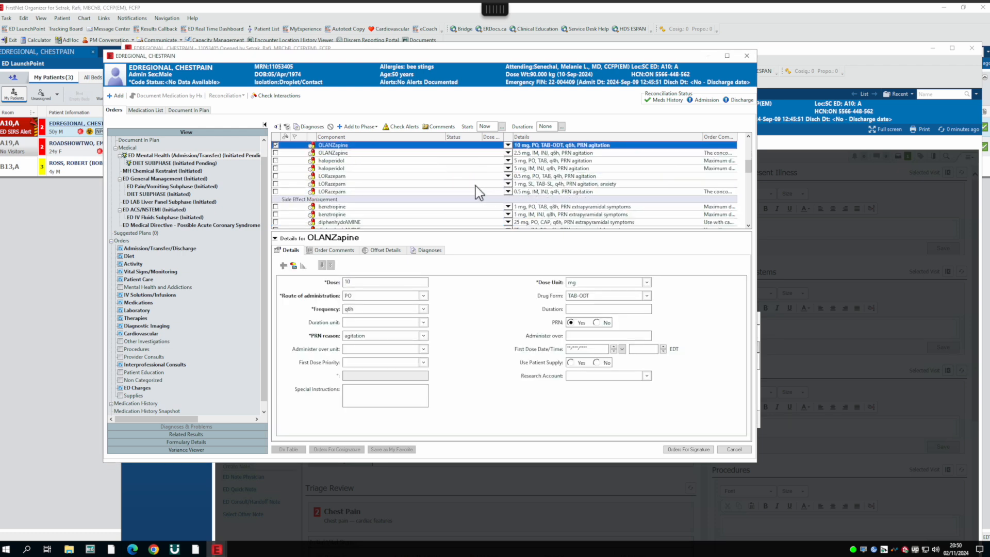
click(275, 183)
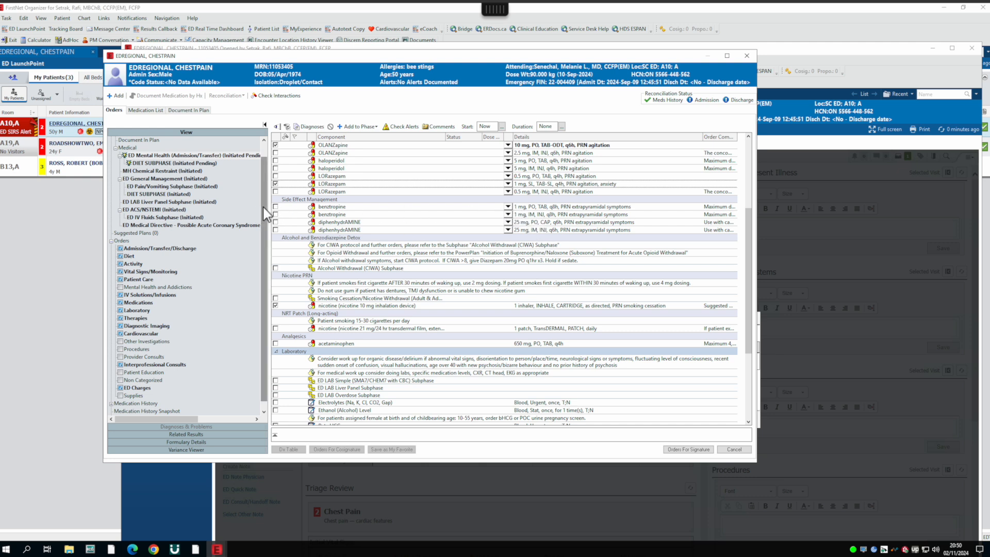
click(275, 207)
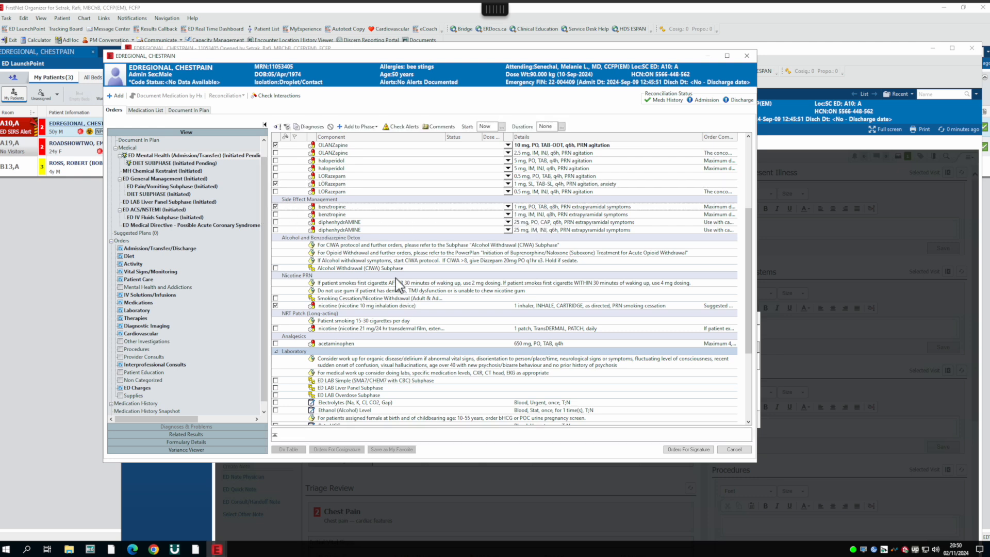
- Add the nicotine 21 mg/24 hr transdermal patch and acetaminophen 650 mg PO q4h to the plan
scroll(388, 302, down, 2)
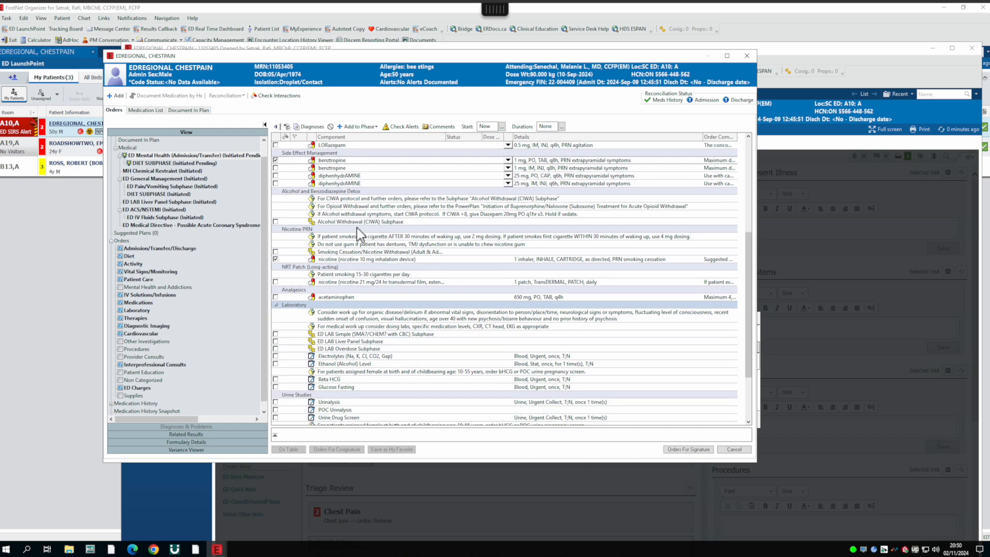
scroll(380, 291, down, 1)
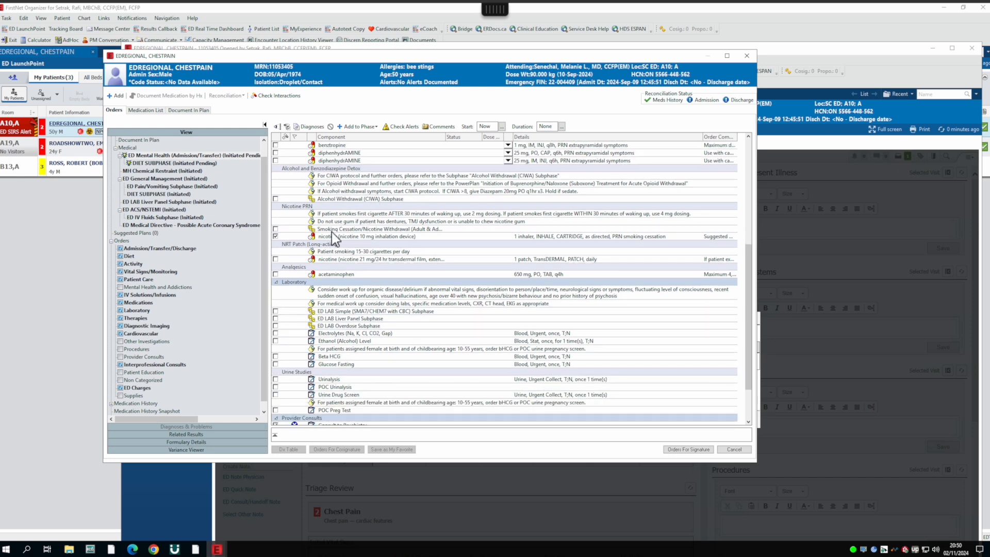
click(275, 259)
scroll(368, 342, down, 2)
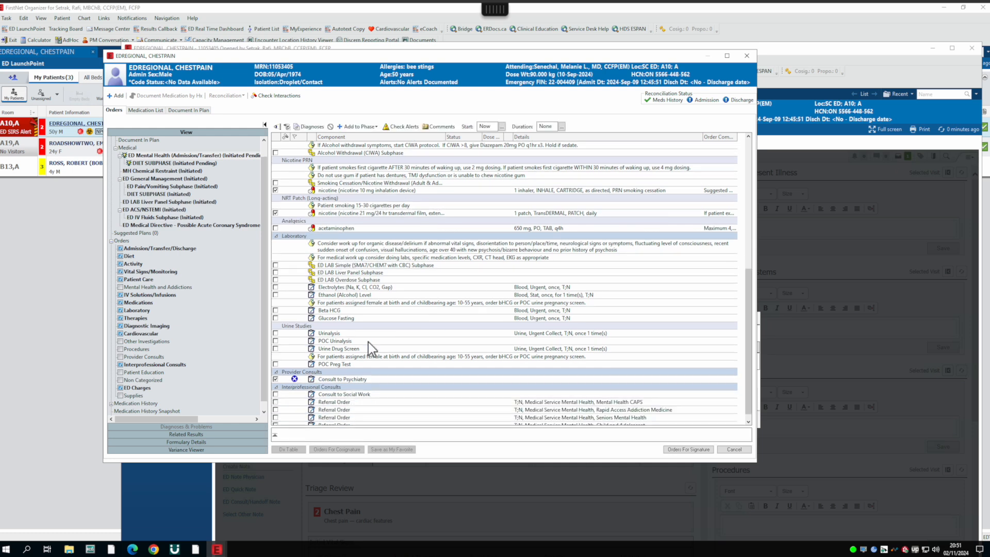
click(276, 228)
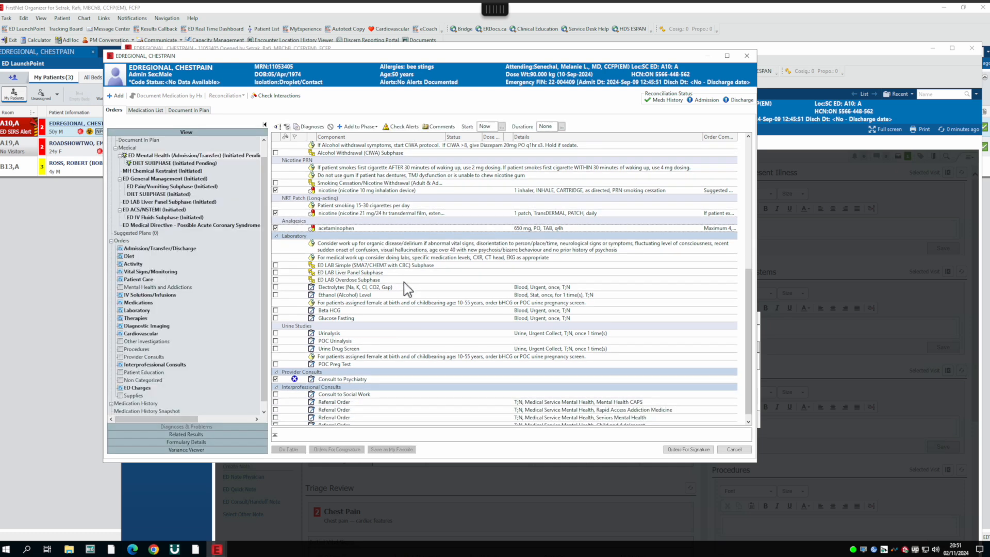
- Include the Urine Drug Screen and bring up the plan's orders for signature
scroll(404, 282, down, 1)
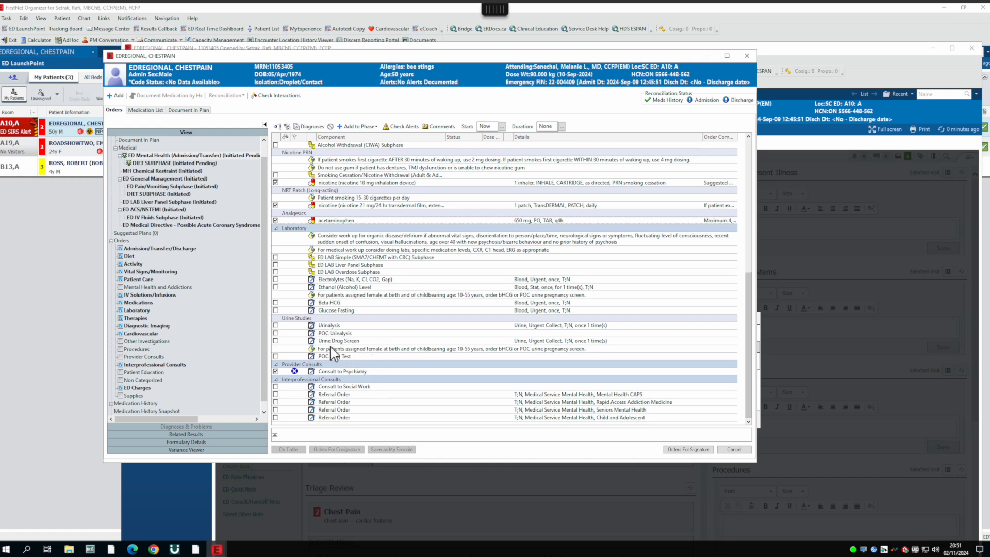
click(275, 340)
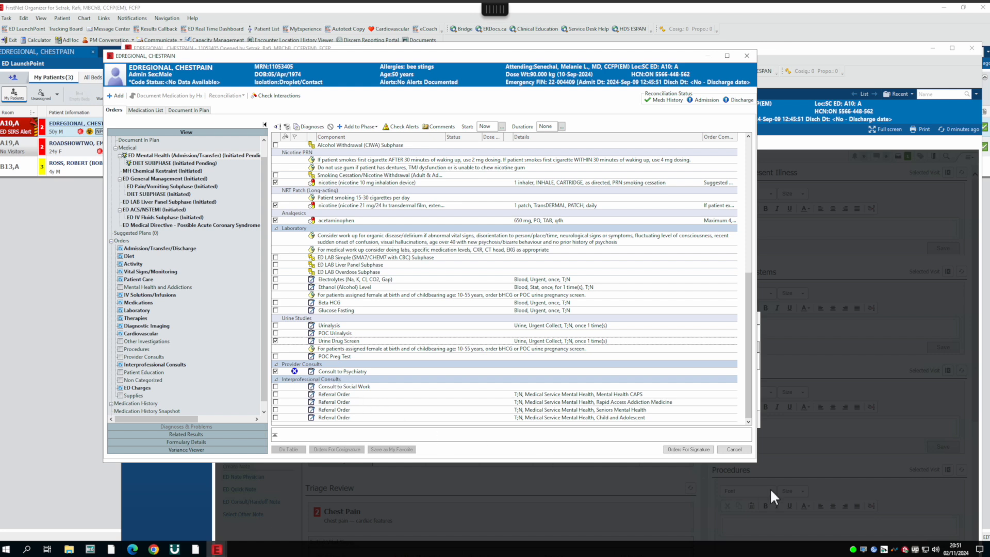
click(688, 449)
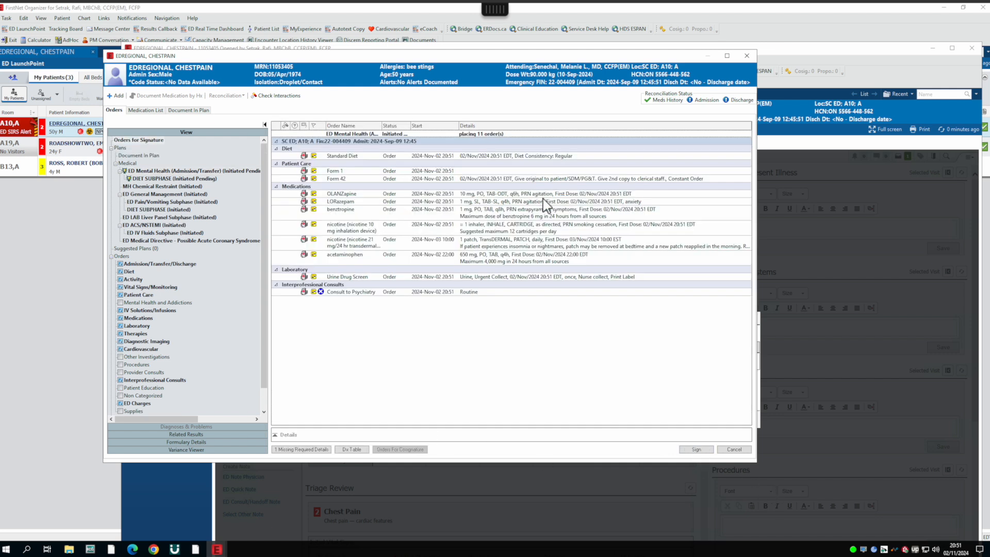
- Complete the missing Consult to Psychiatry detail with the consult reason "SI" and sign the orders
click(301, 449)
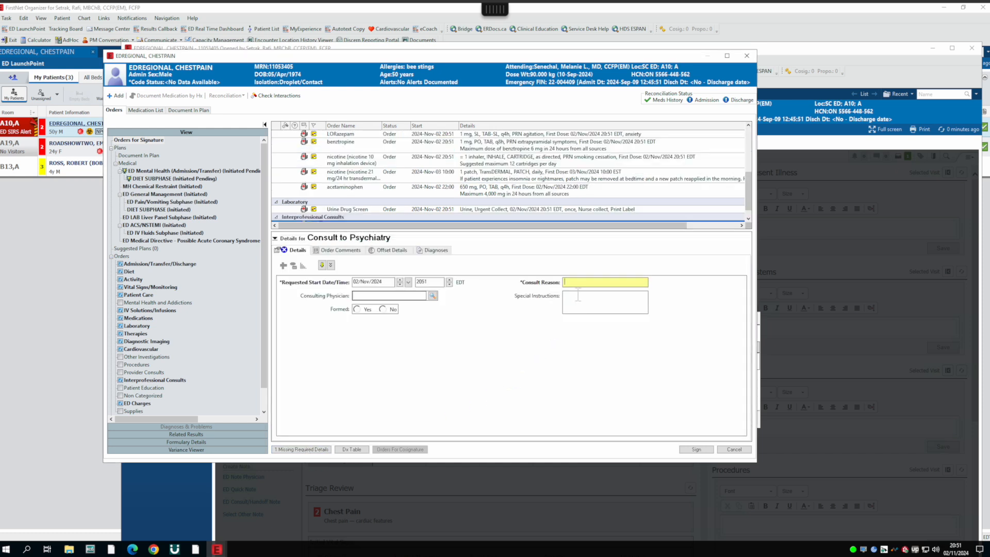
text(SI)
click(696, 449)
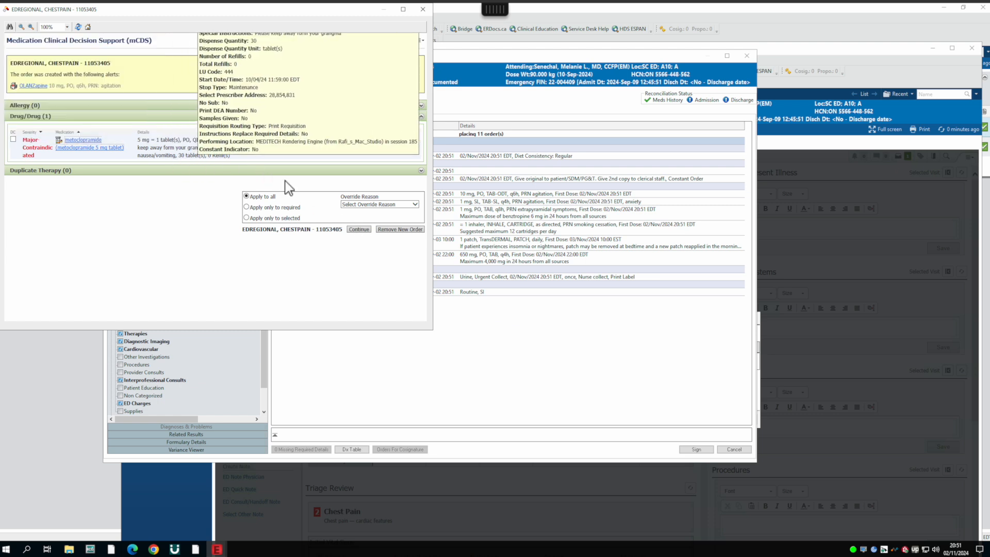
- Override the olanzapine–metoclopramide interaction alert with the reason "Prescriber Clinical Judgment" and continue with the order
click(397, 140)
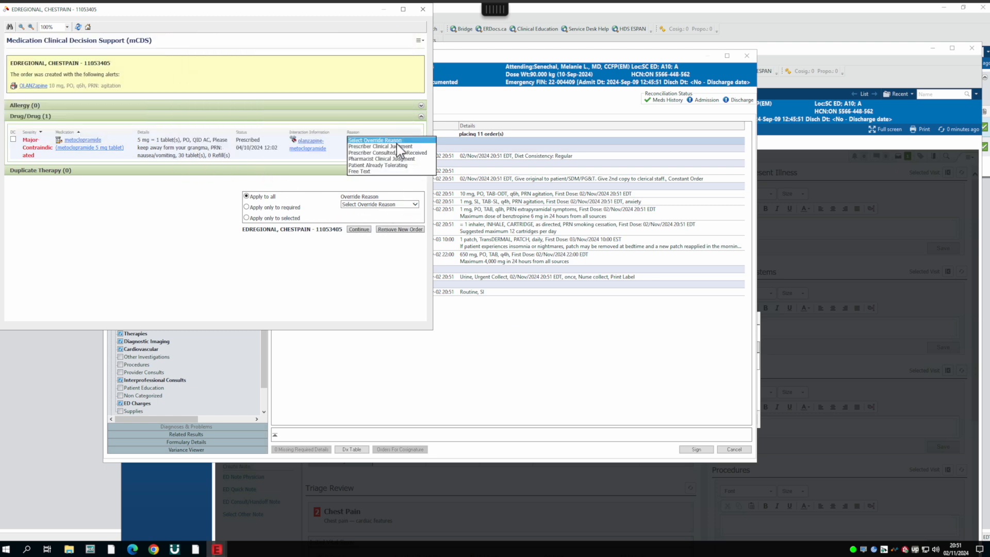
click(396, 149)
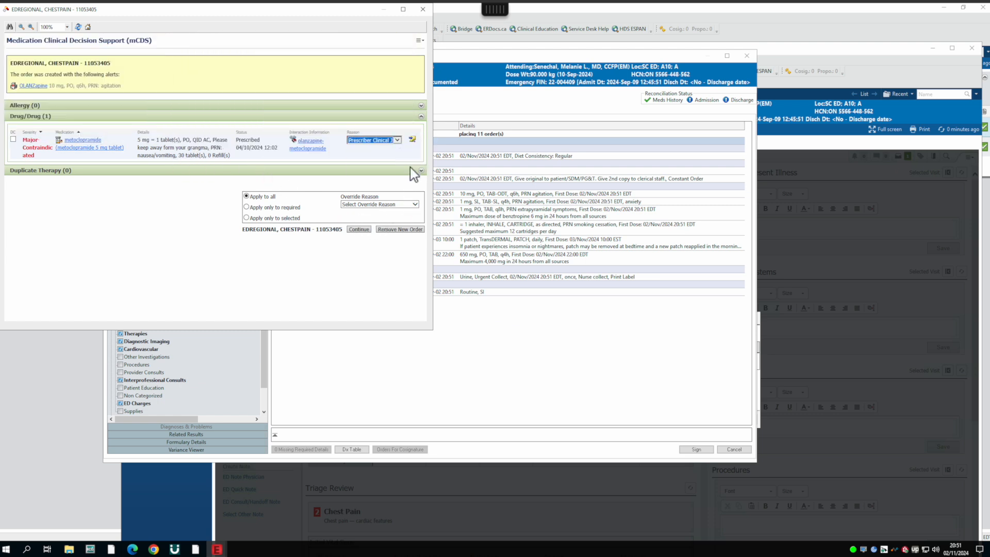
click(359, 229)
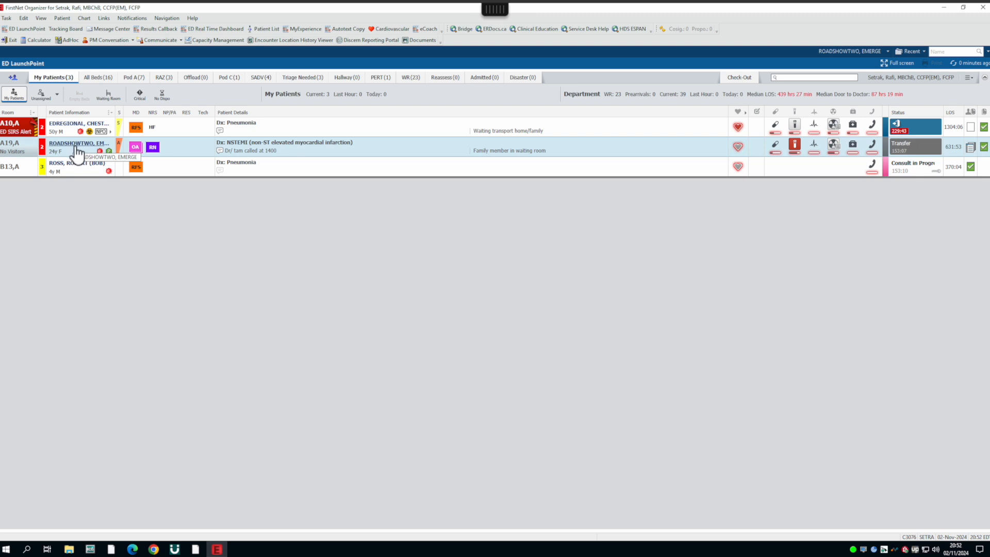
- Find "Restraint" in the bed A19 patient's order entry, add the MH Chemical Restraint plan and bring it up for editing
click(783, 146)
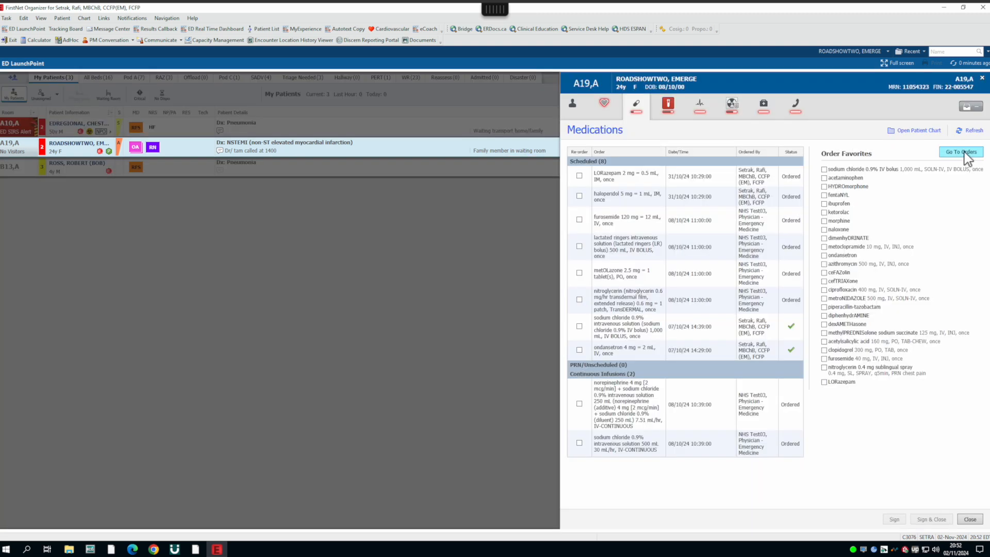
click(963, 152)
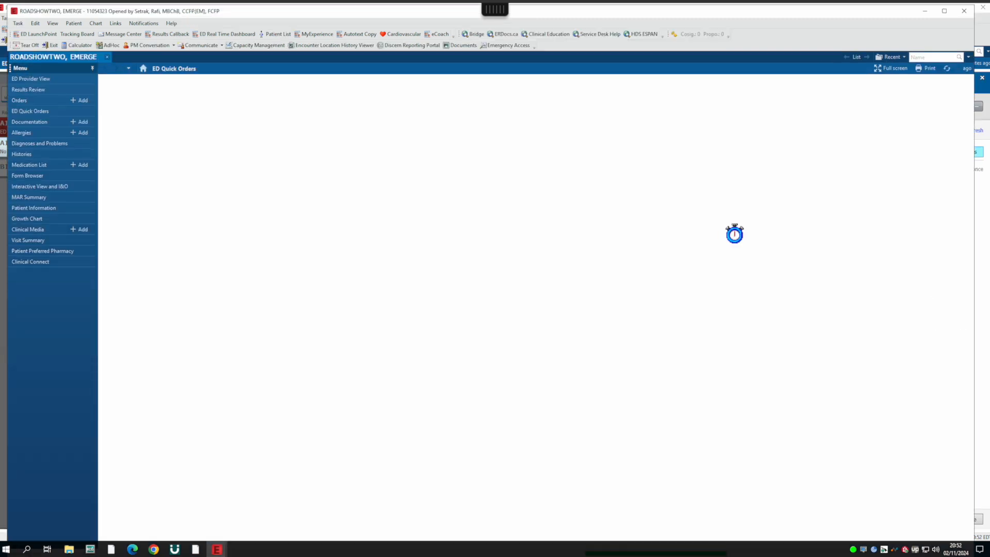
click(794, 194)
text(Res)
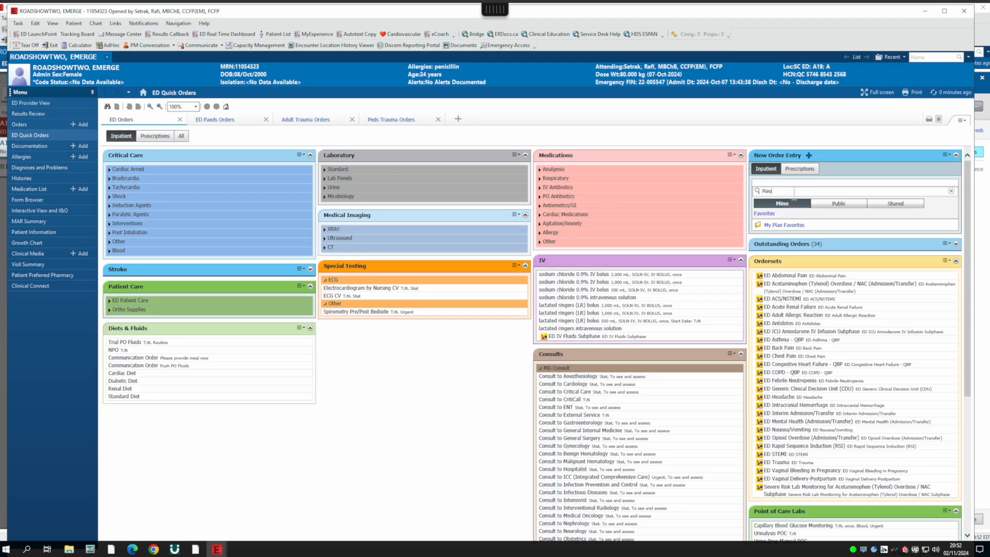
text(traint)
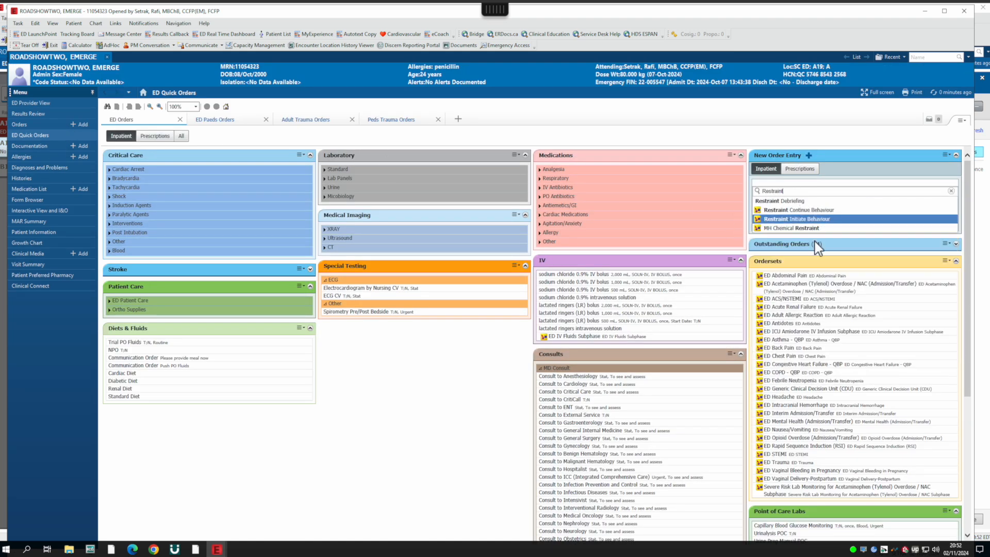
click(777, 228)
click(936, 121)
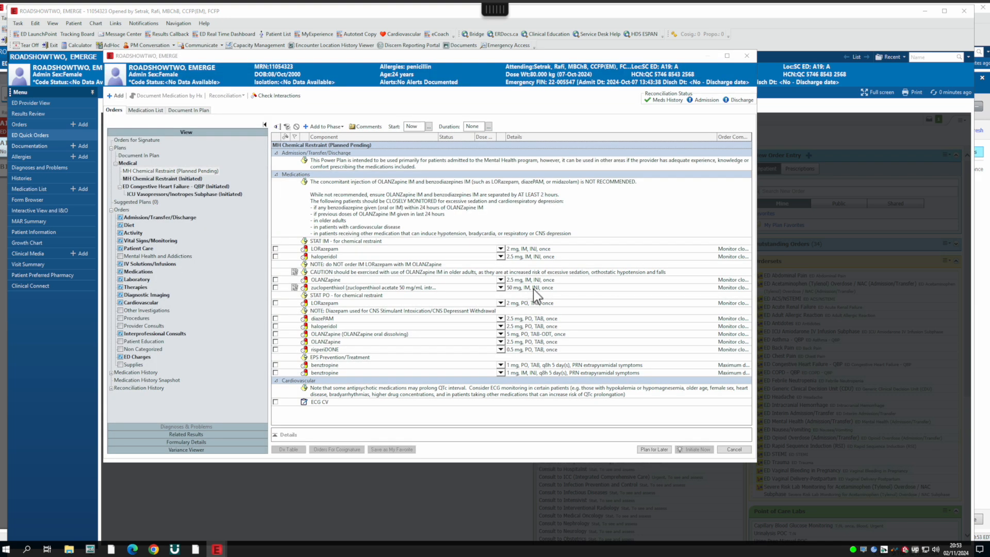
- Include lorazepam 2 mg IM once, haloperidol 10 mg IM once and benztropine 1 mg IM q8h PRN in the chemical restraint plan
click(275, 249)
click(500, 248)
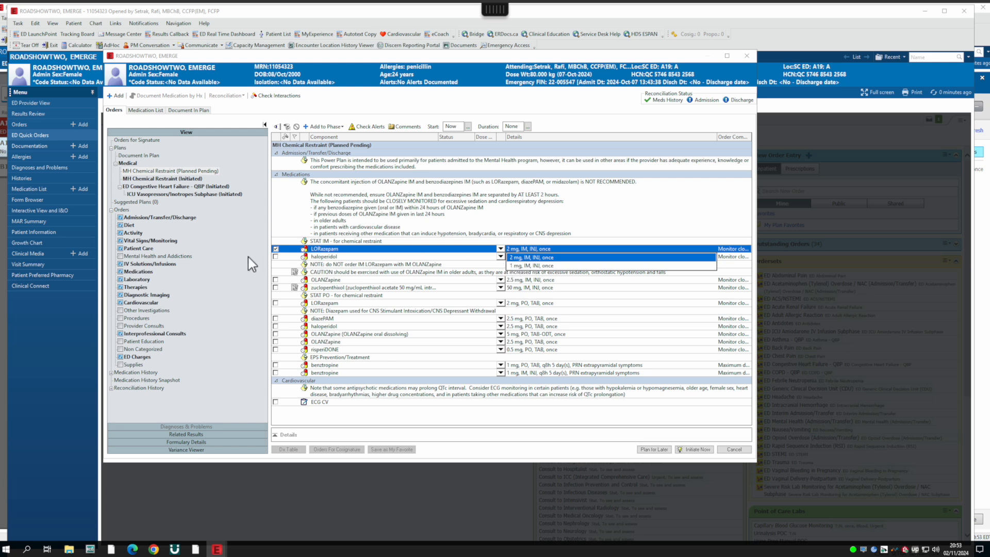
click(275, 256)
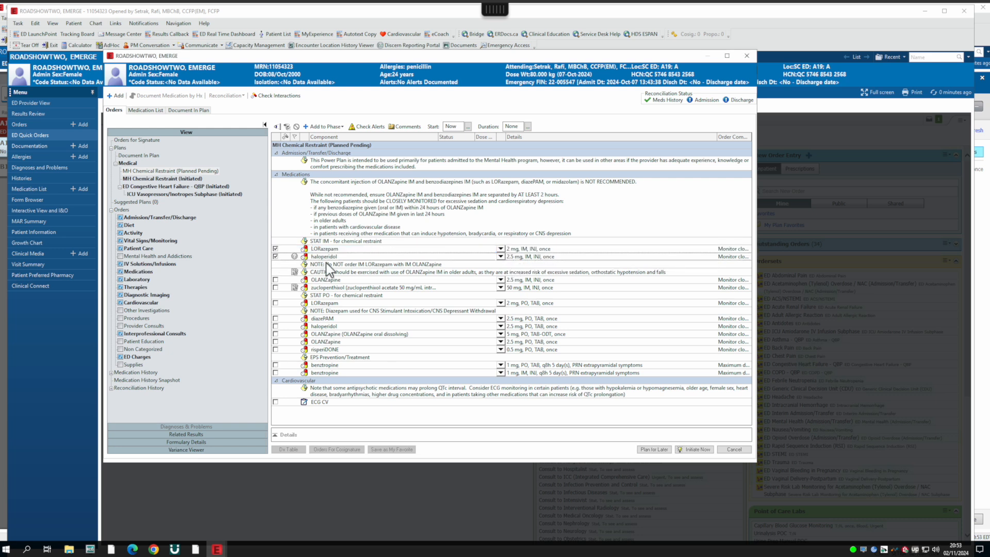
click(500, 256)
click(525, 290)
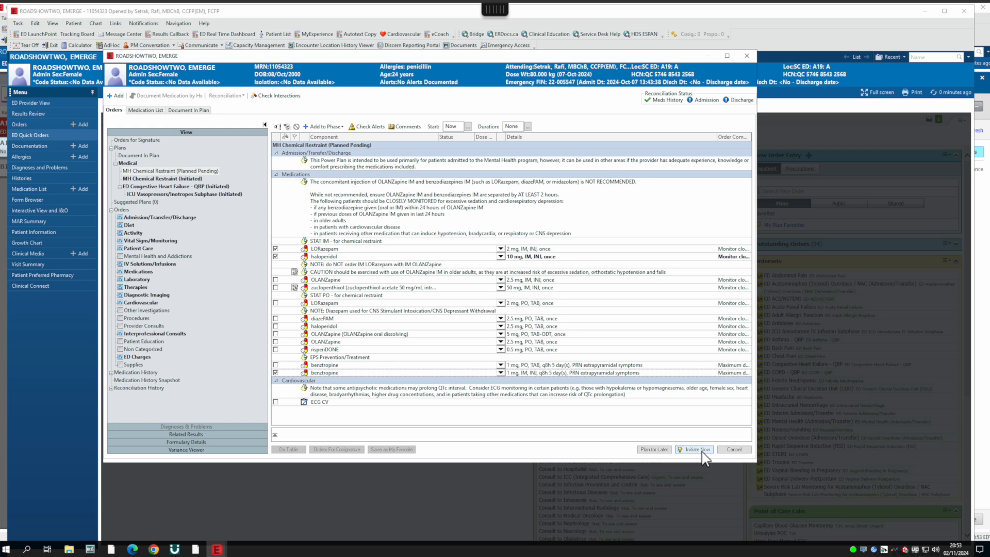
- Save the MH Chemical Restraint plan for later initiation and sign it
click(653, 449)
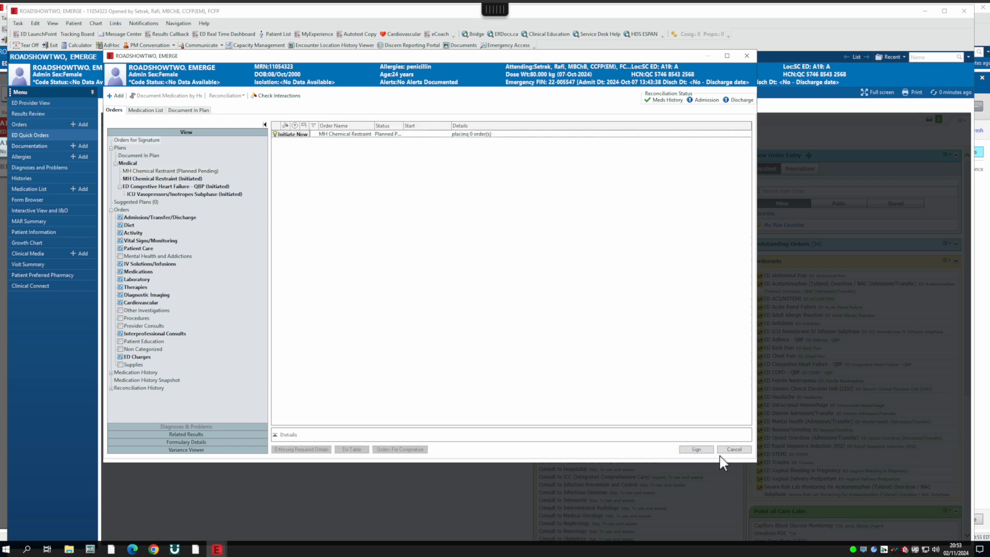
click(696, 450)
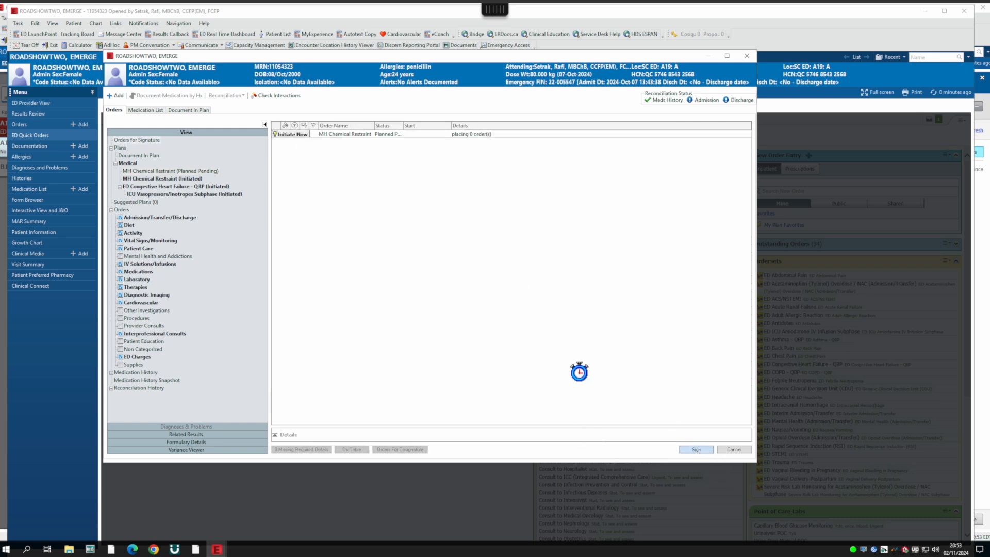
key(Return)
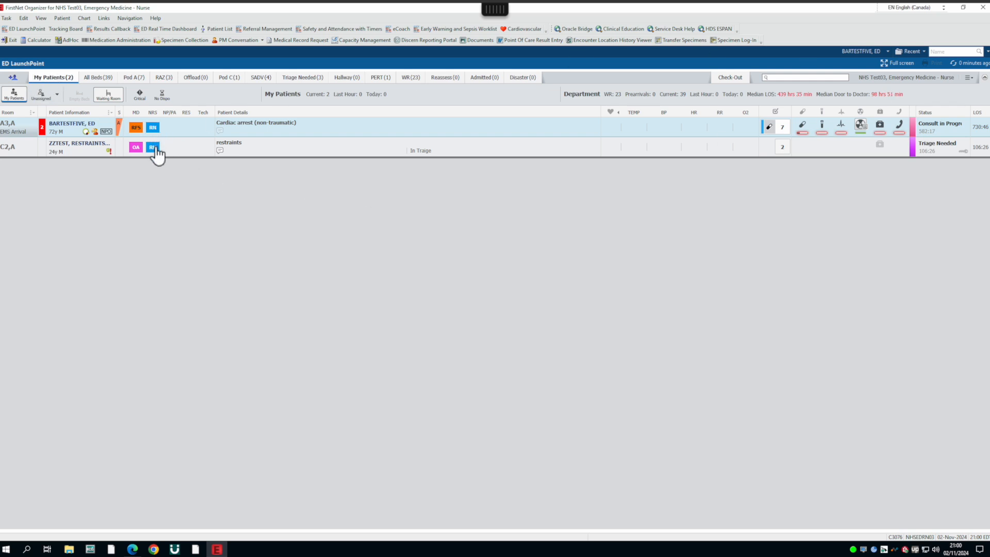
- Open the bed A3 patient's chart in the nurse's view and check the MAR for the chemical restraint medications
click(94, 123)
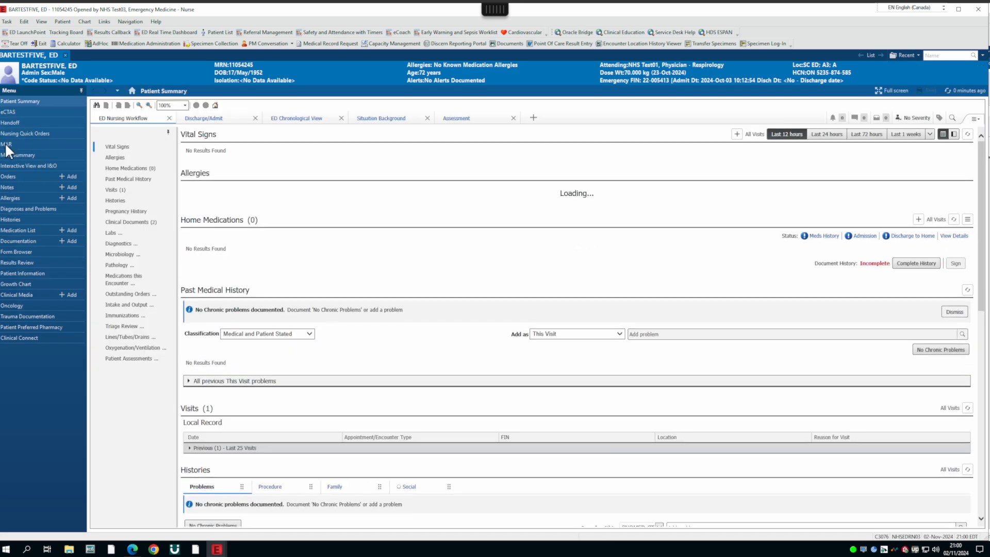
click(5, 144)
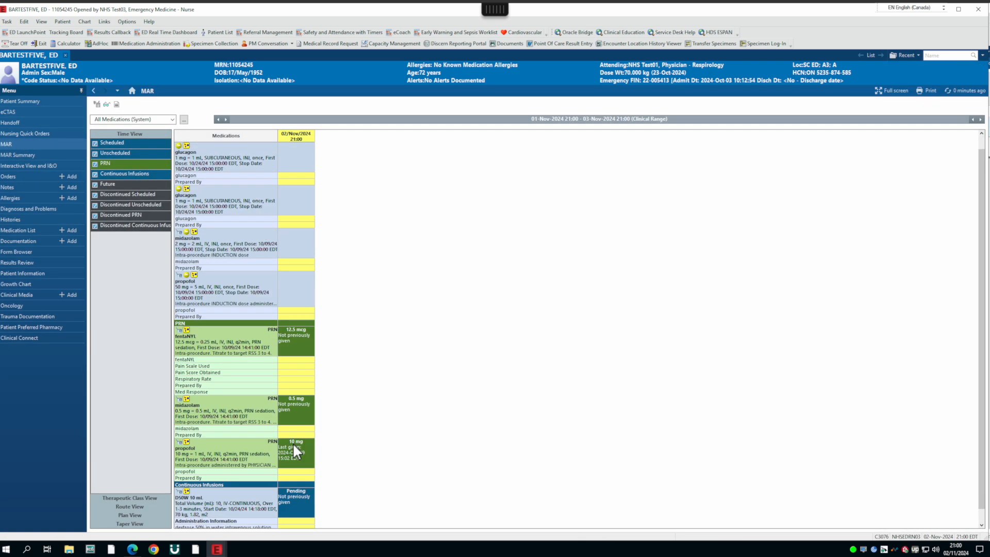
- Initiate the planned MH Chemical Restraint orders with communication type Initiate Plan and sign them
click(7, 176)
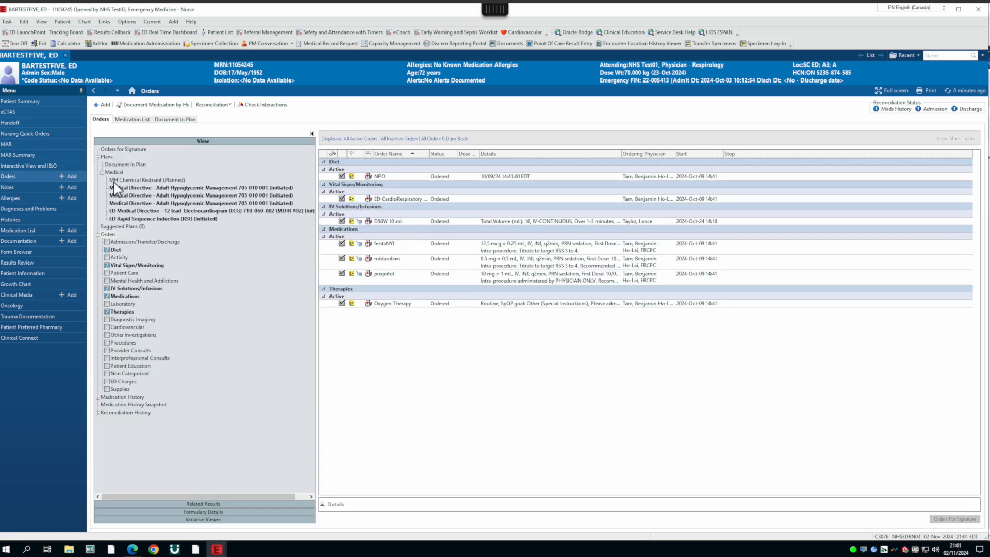
click(166, 181)
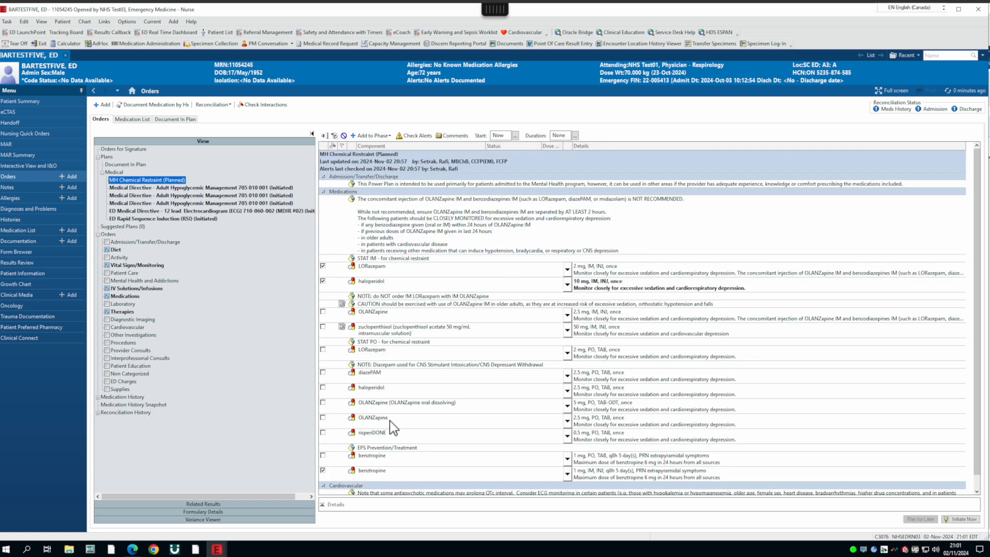
click(961, 520)
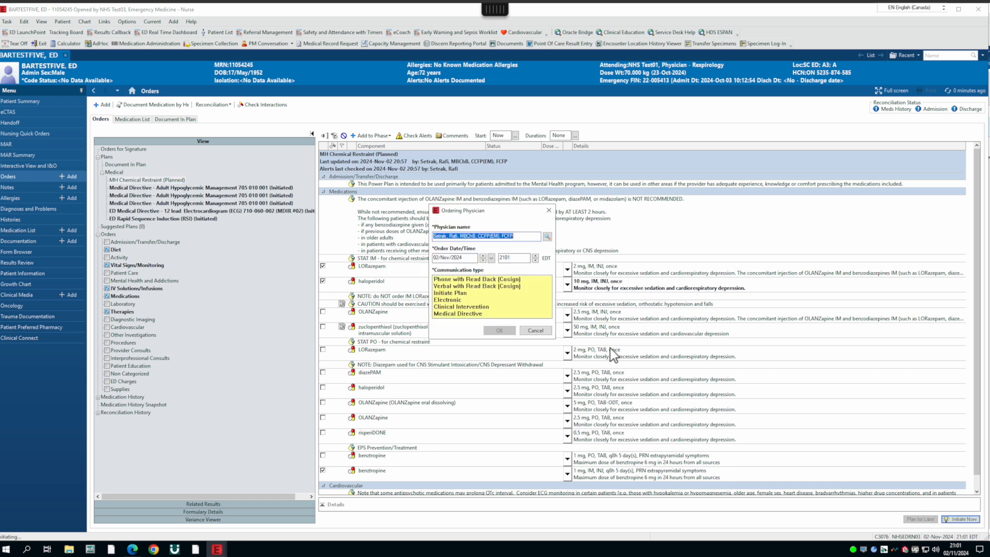
click(452, 293)
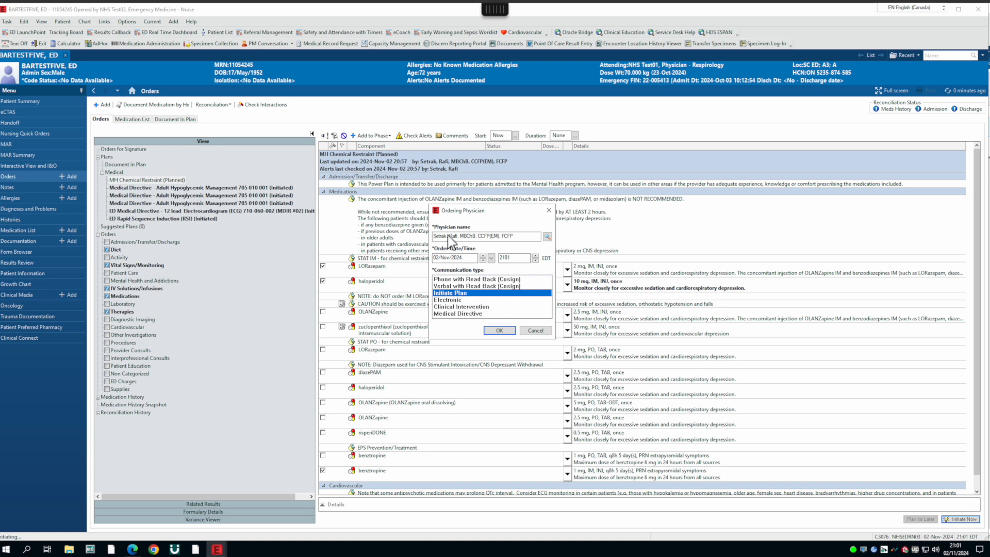
click(503, 331)
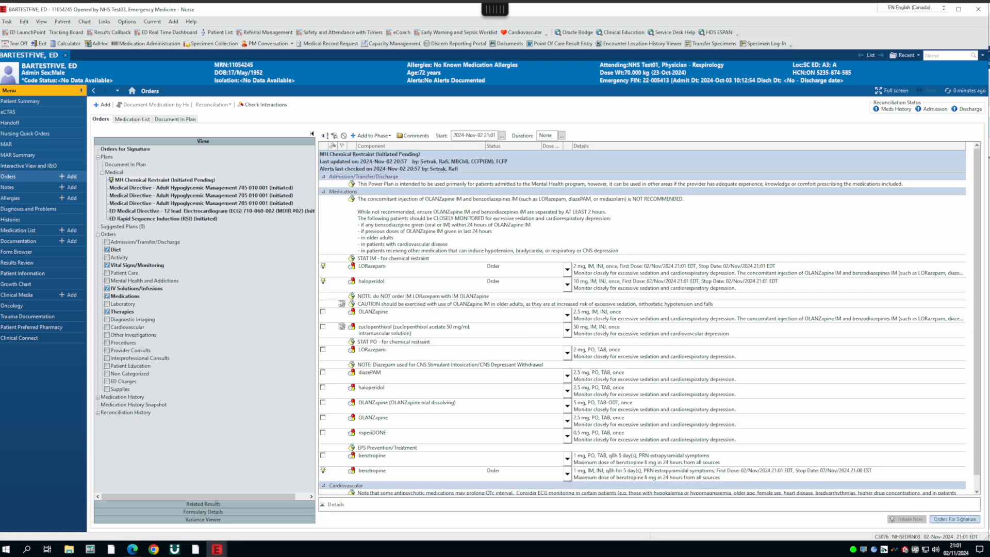
click(962, 518)
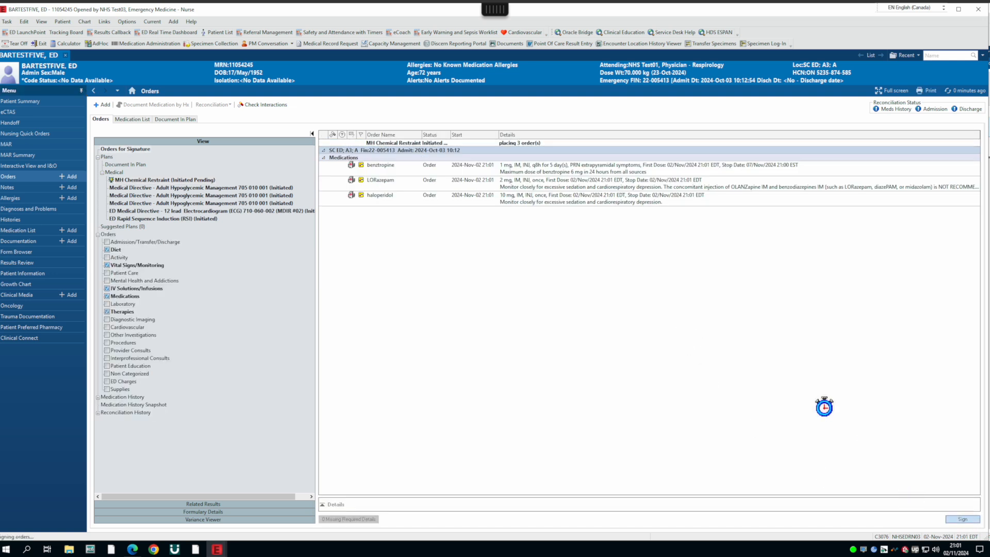
- Return to the MAR and refresh it to check the newly initiated medications
click(10, 145)
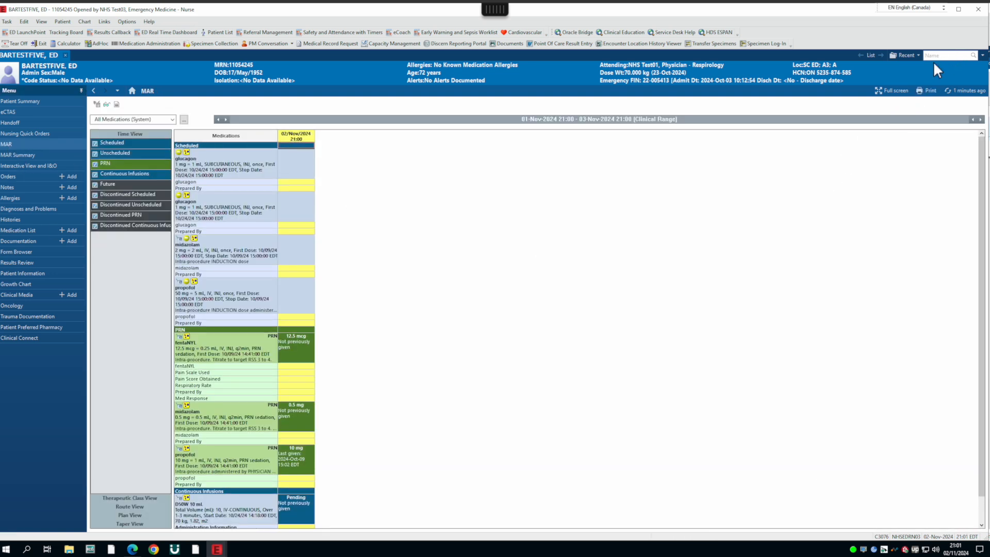
click(949, 91)
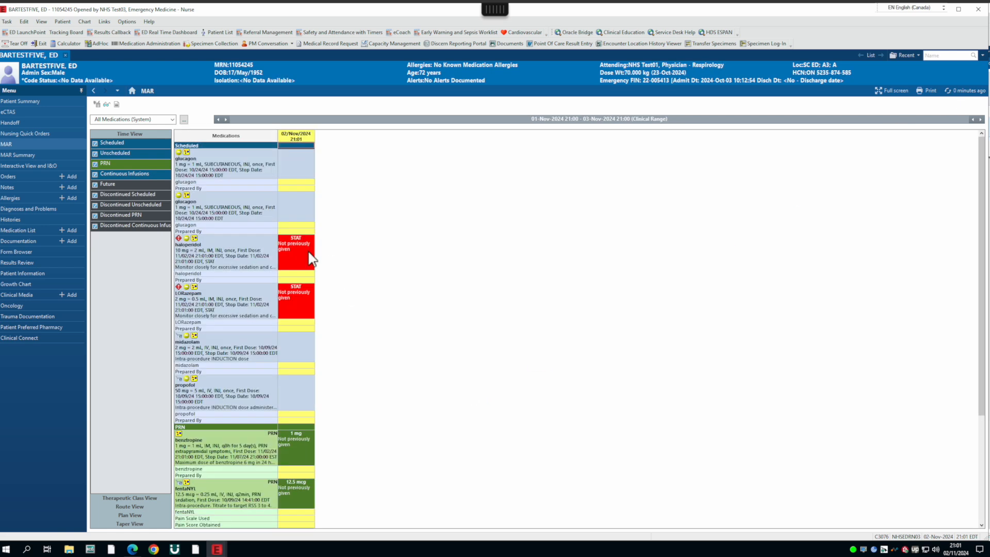